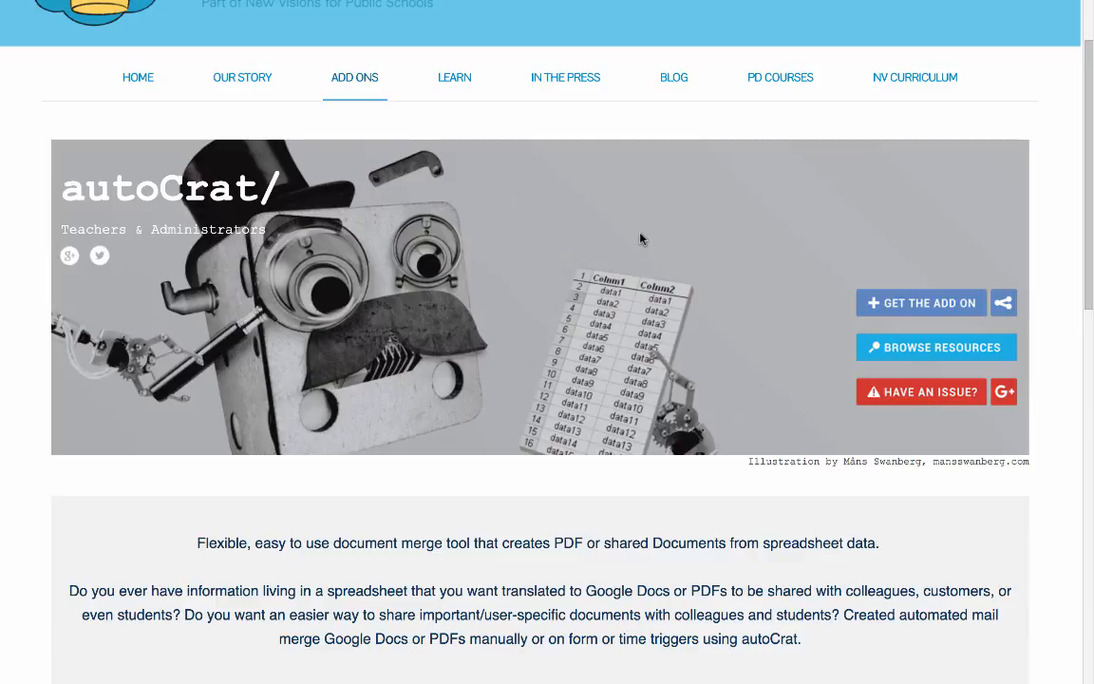
Look over the autoCrat add-on page, including its description and the links for getting the add-on and support.
scroll(641, 239, "down", 3)
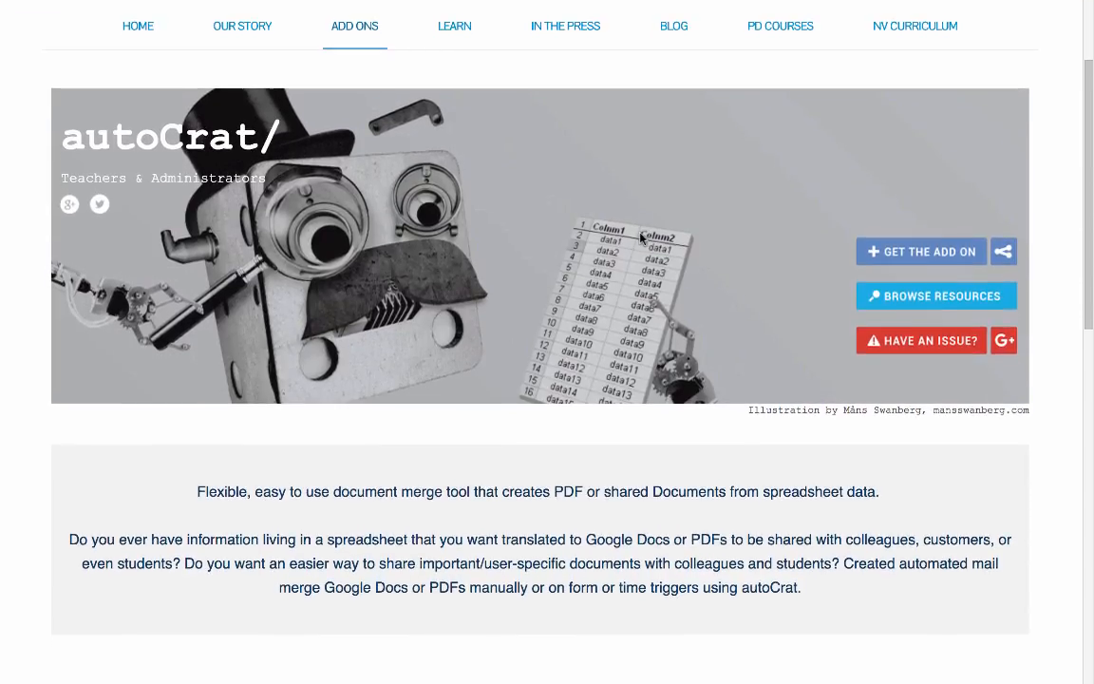
scroll(642, 239, "down", 1)
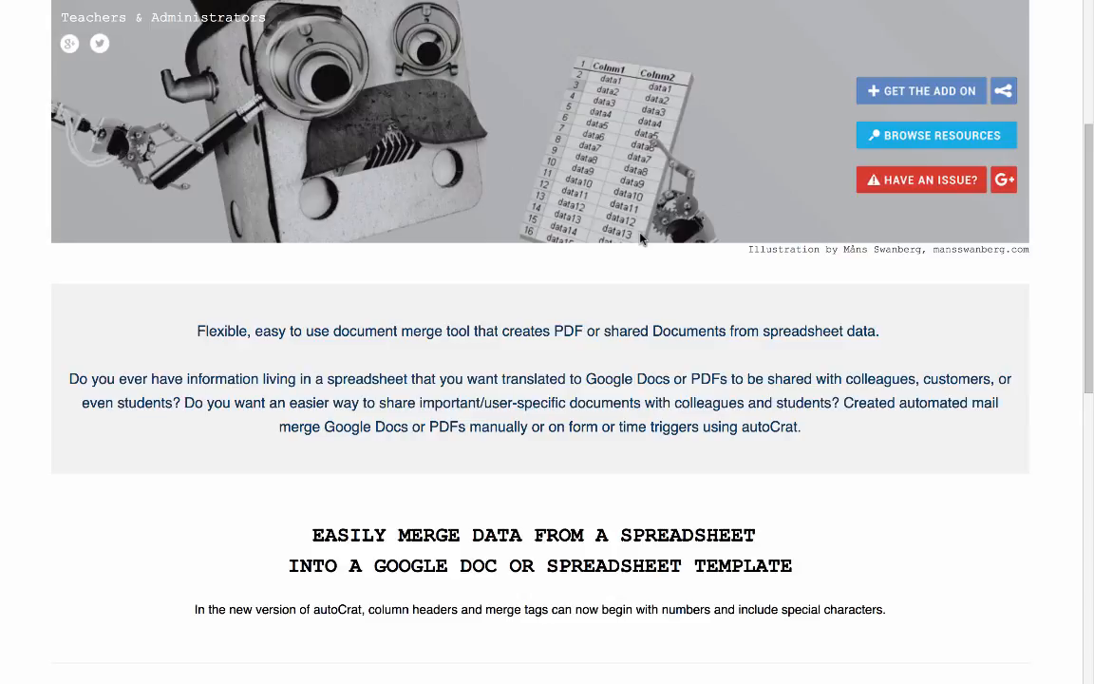
scroll(641, 237, "up", 3)
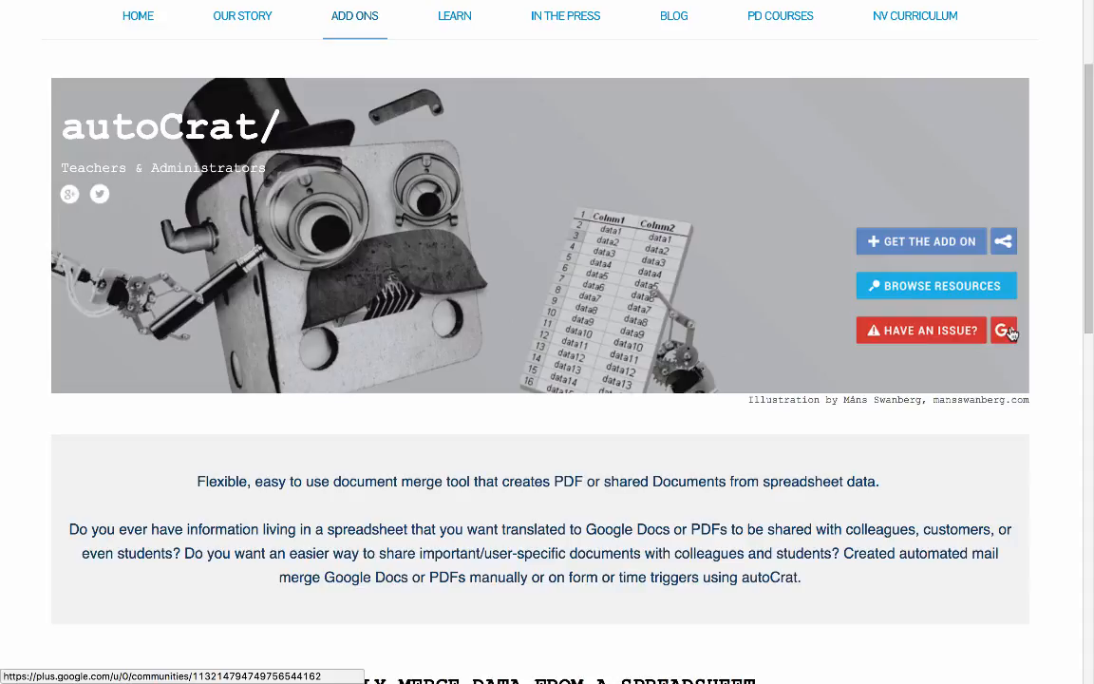
Examine the questions in the autoCrat use case form and the merge tags in the autoCrat Slides template.
mouse_move(954, 2)
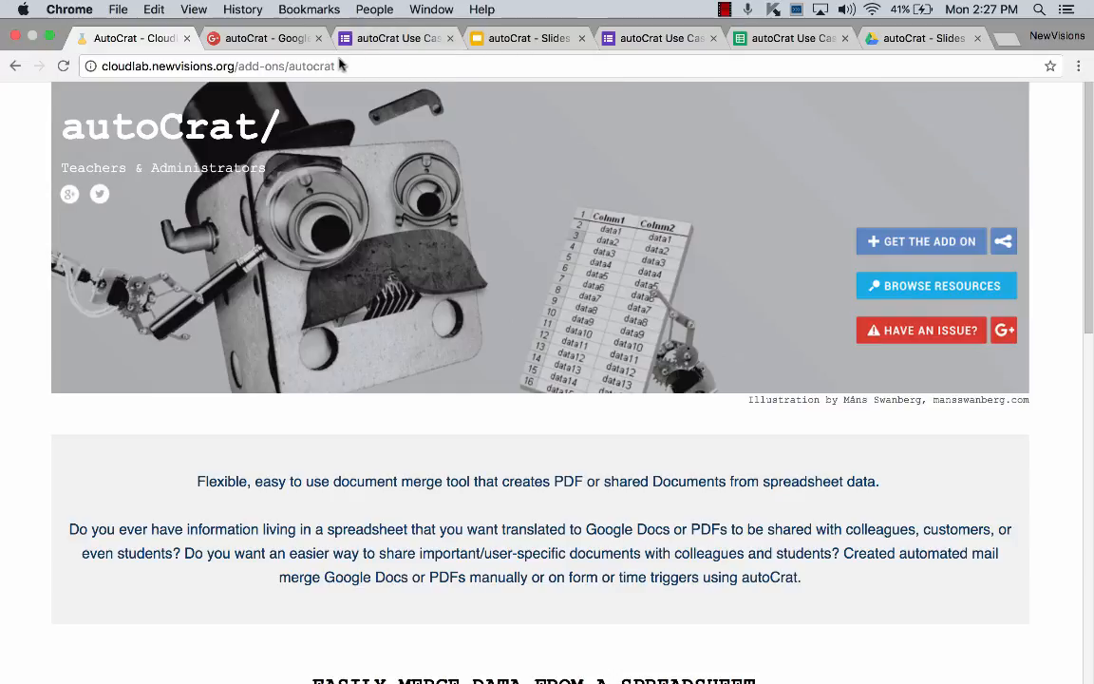
left_click(369, 40)
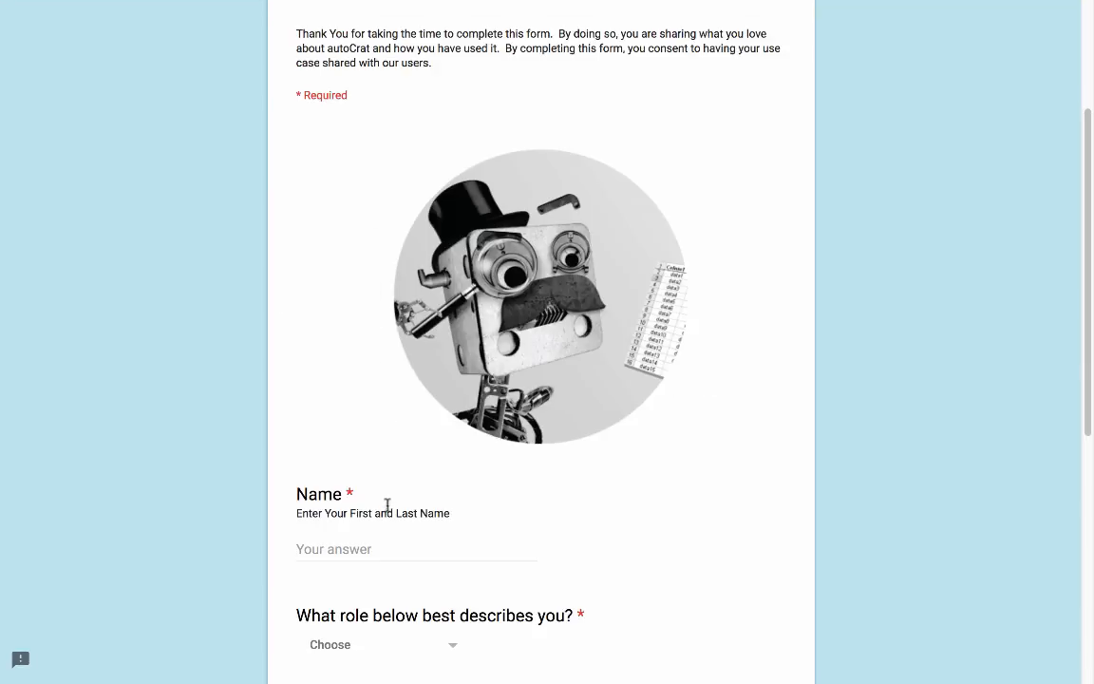
scroll(386, 506, "down", 3)
scroll(387, 516, "down", 1)
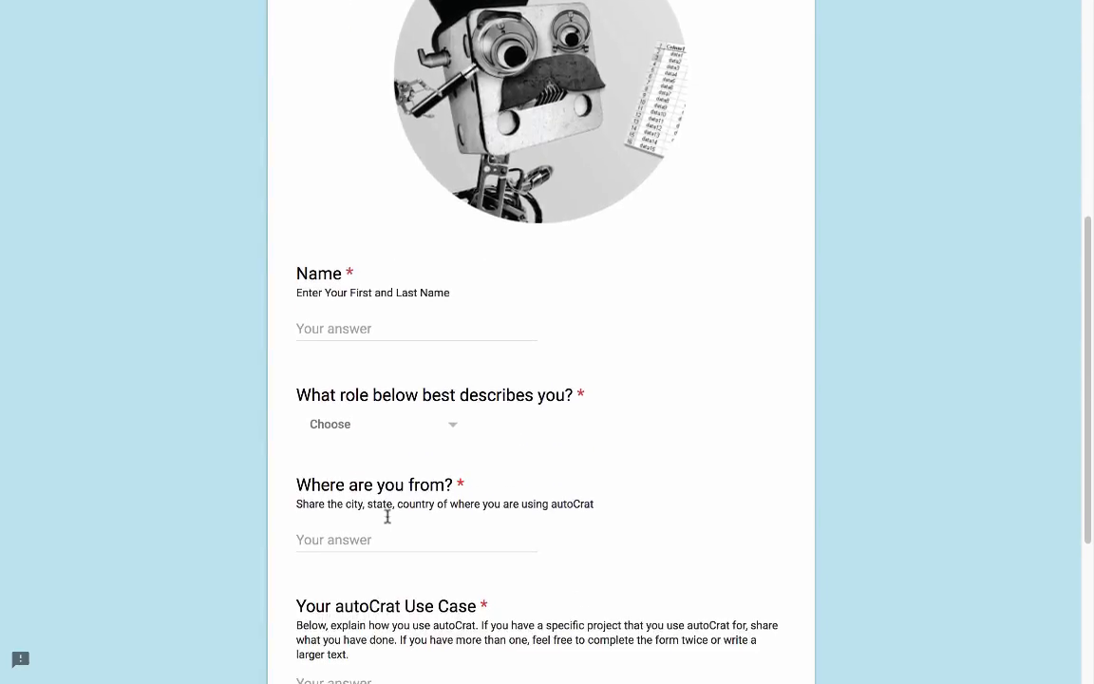
scroll(386, 518, "down", 1)
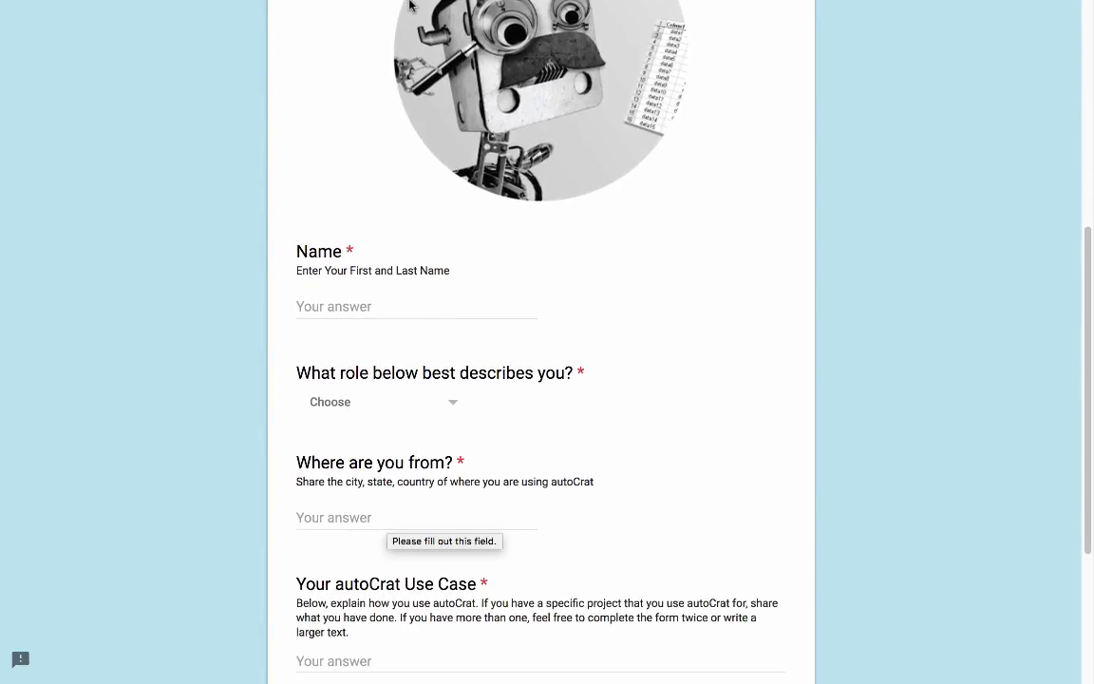
mouse_move(373, 4)
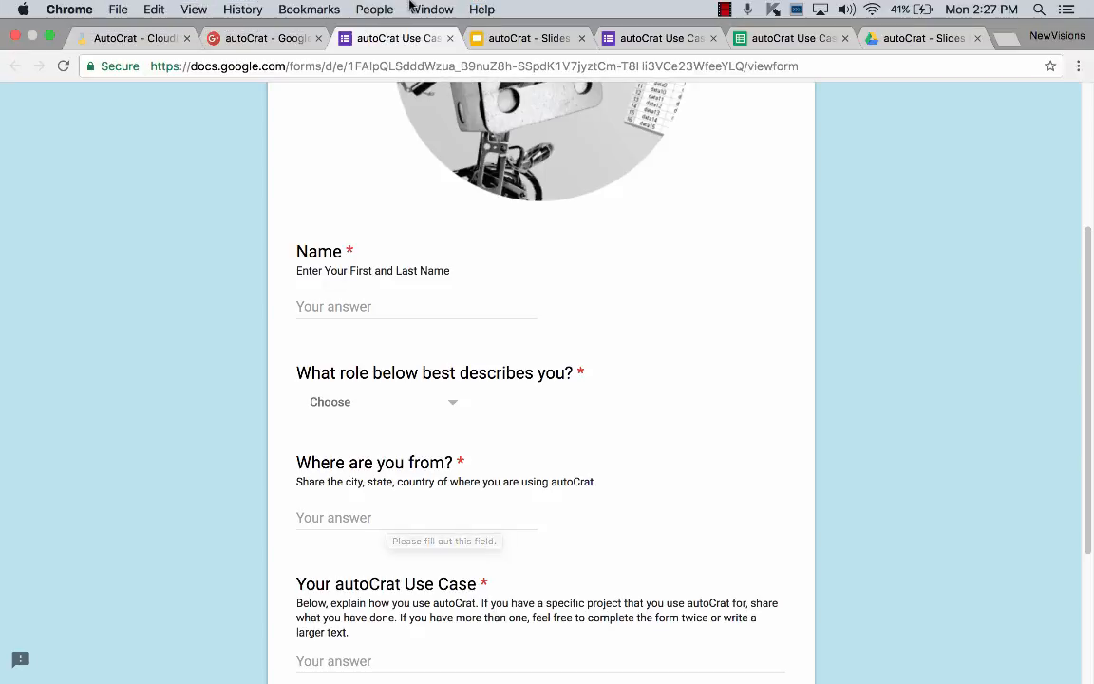
left_click(537, 43)
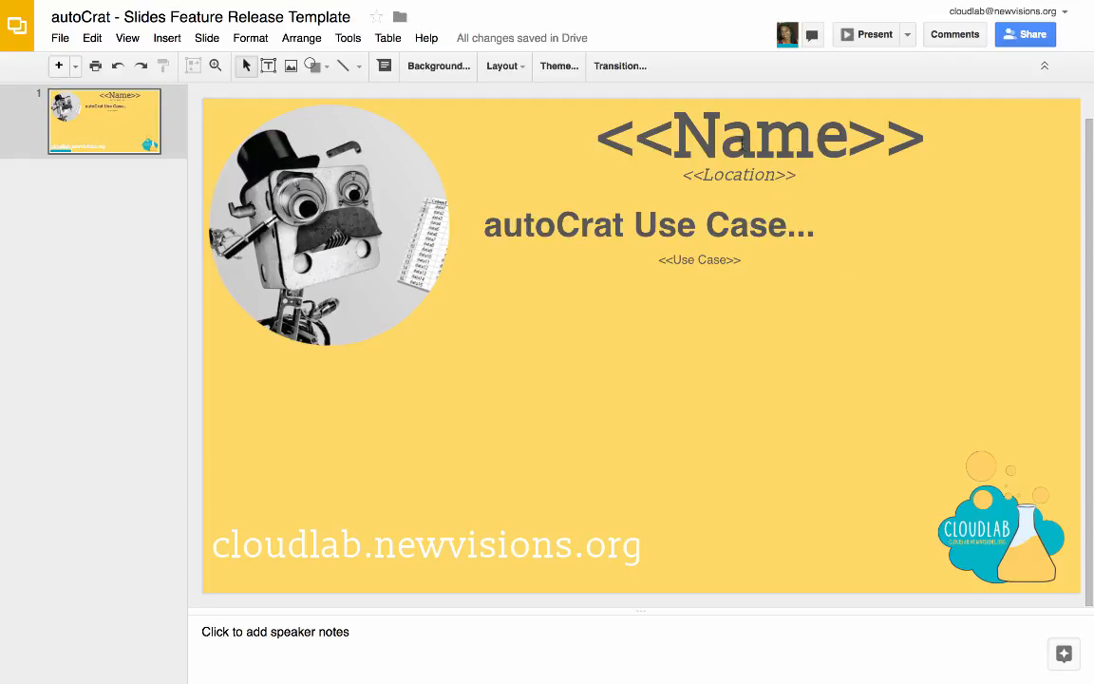
Switch to the autoCrat Use Cases (Responses) spreadsheet and launch the autoCrat add-on.
mouse_move(738, 3)
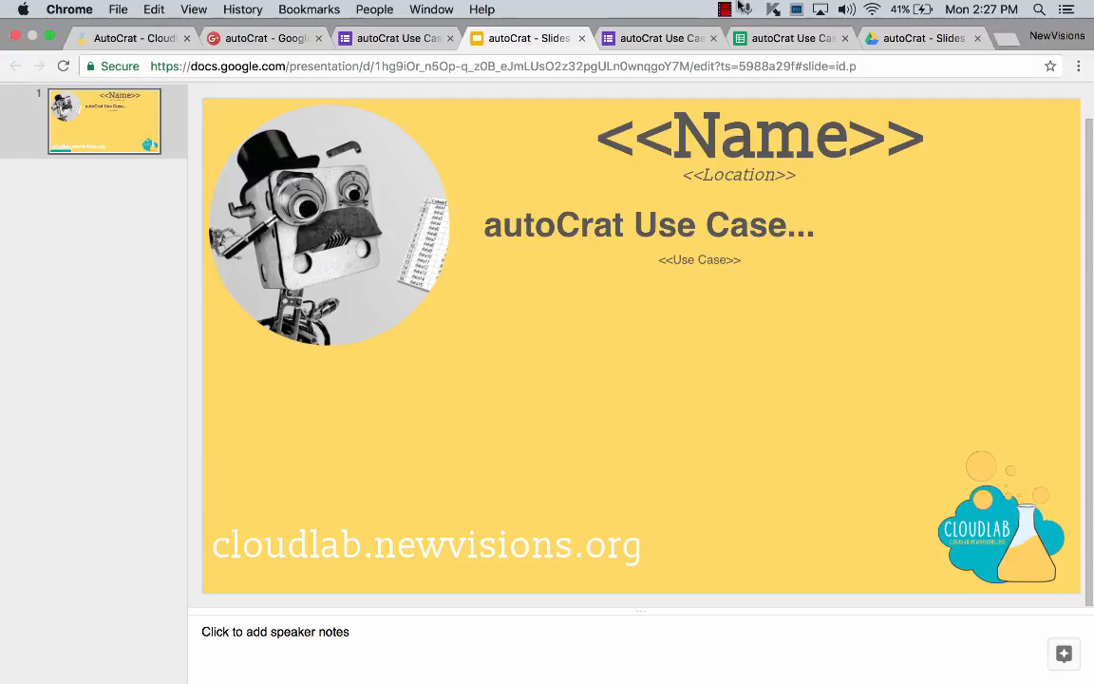
left_click(758, 39)
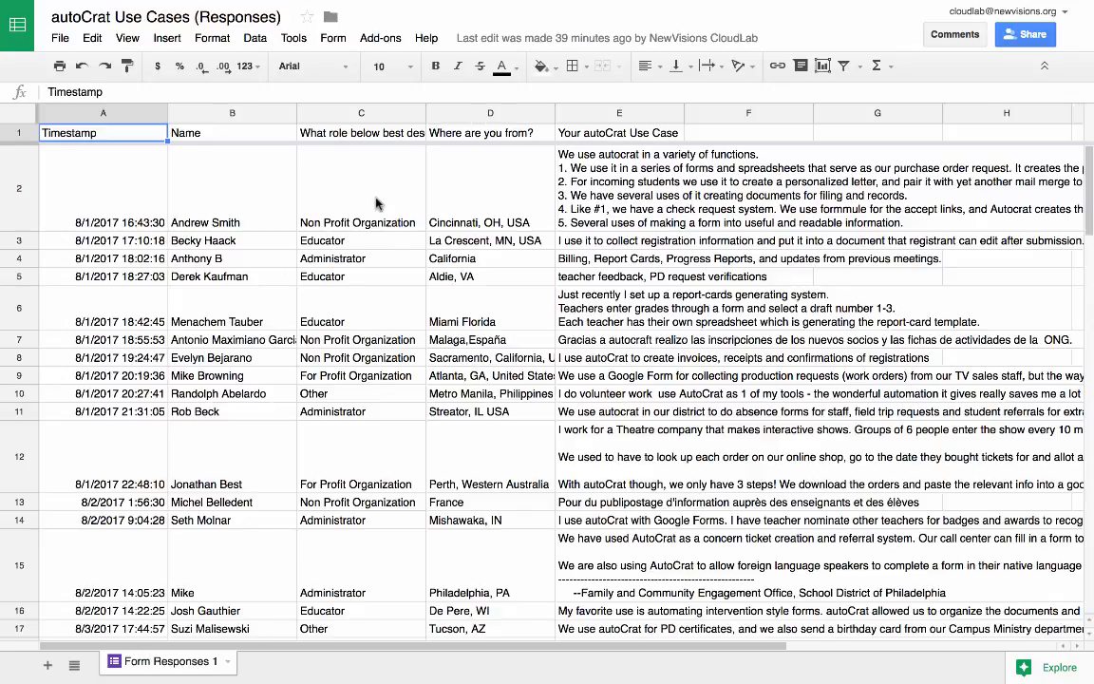
left_click(384, 42)
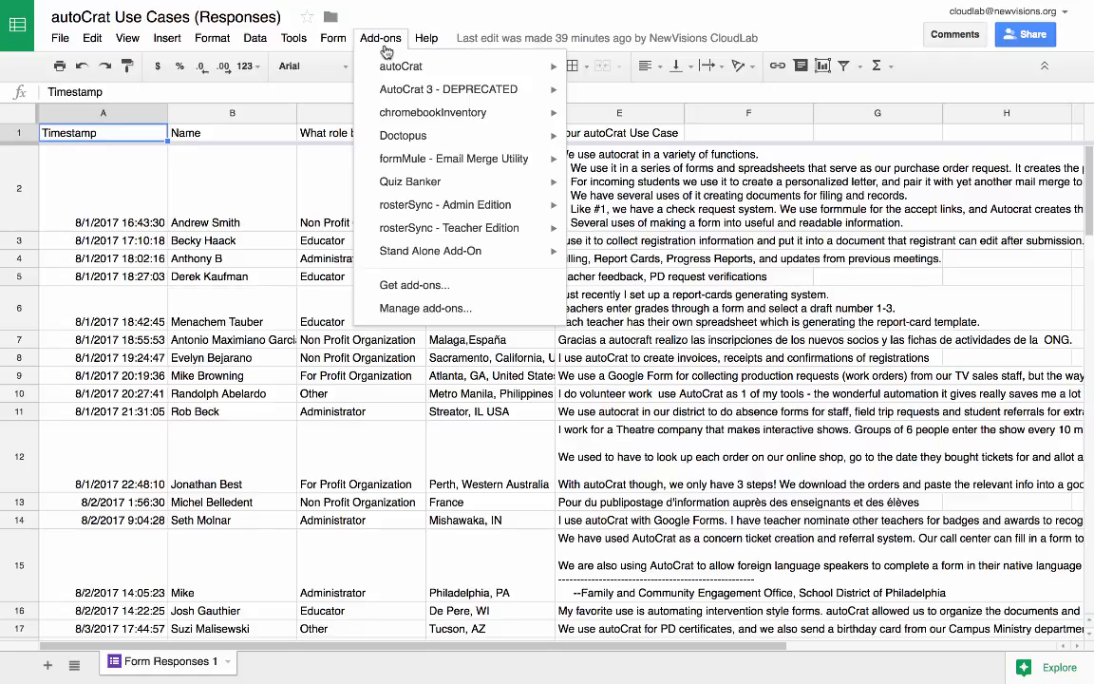
mouse_move(387, 66)
left_click(604, 73)
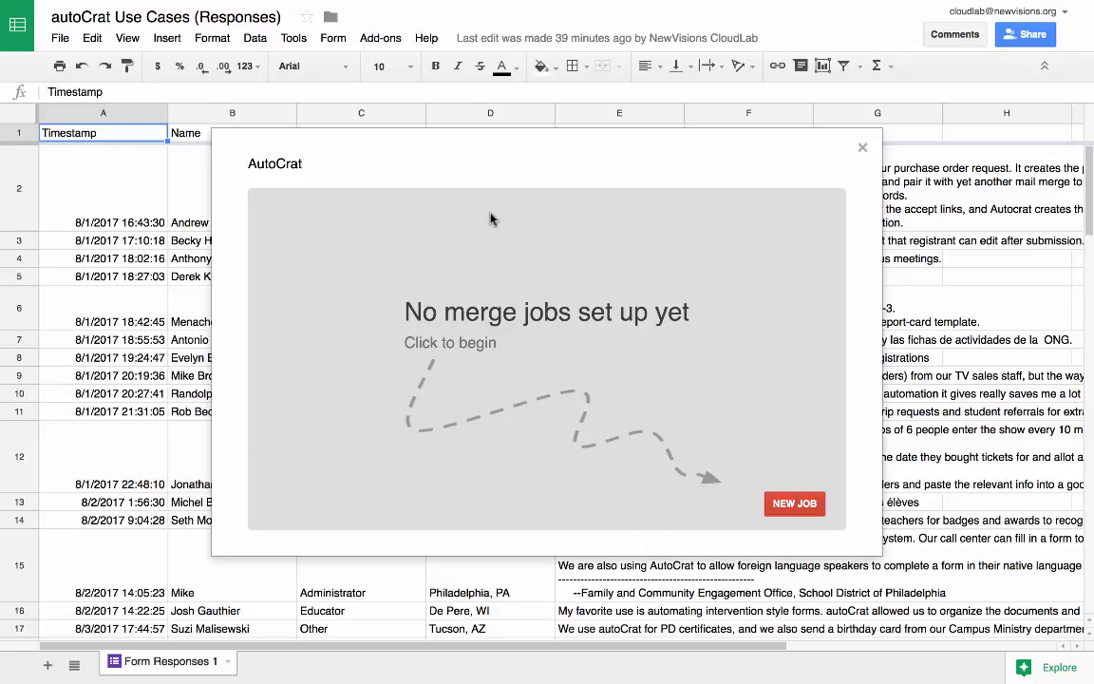
Create a new merge job named "autoCrat Use Cases" and continue to choosing its template.
left_click(784, 504)
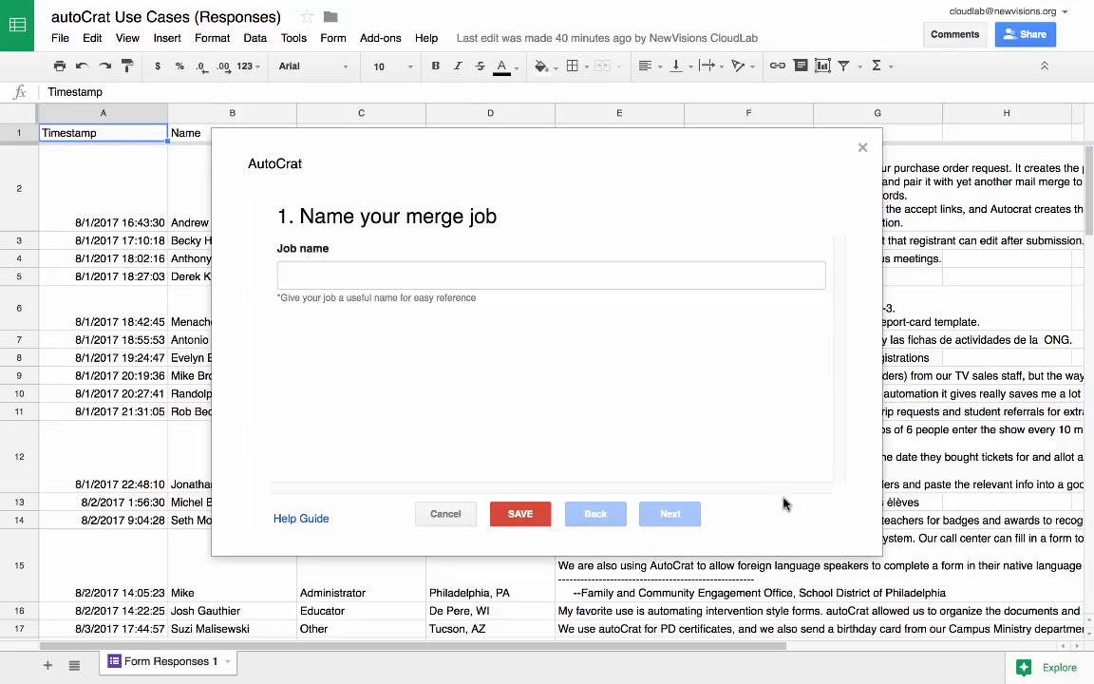
left_click(664, 277)
type("au")
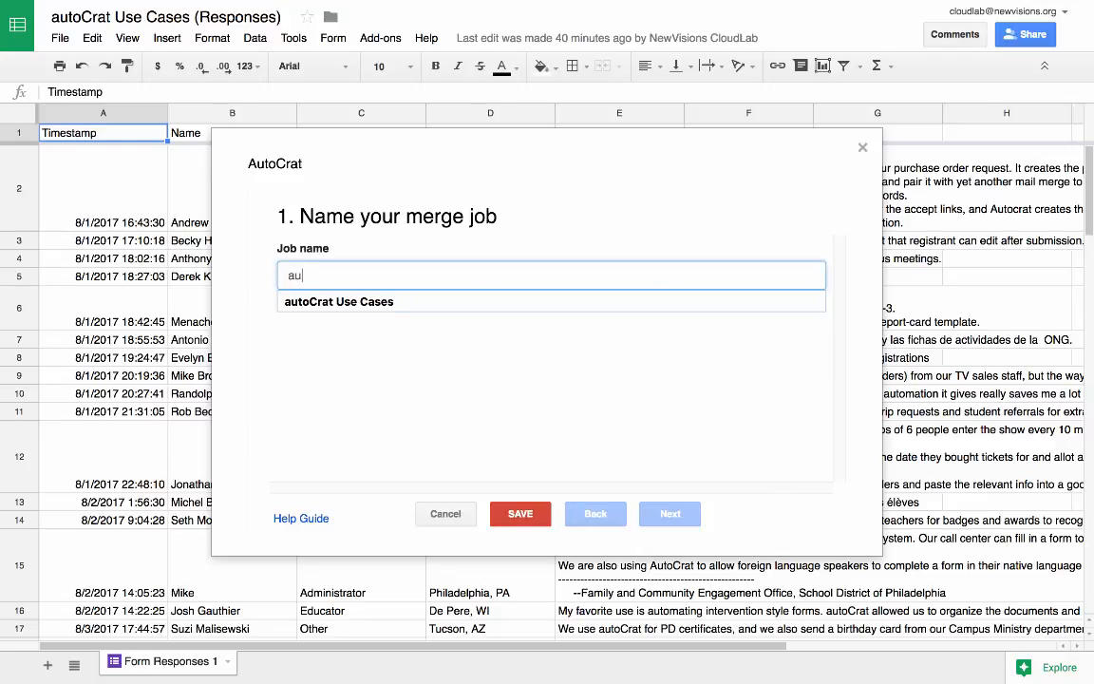
type("to")
key("Down")
key("Return")
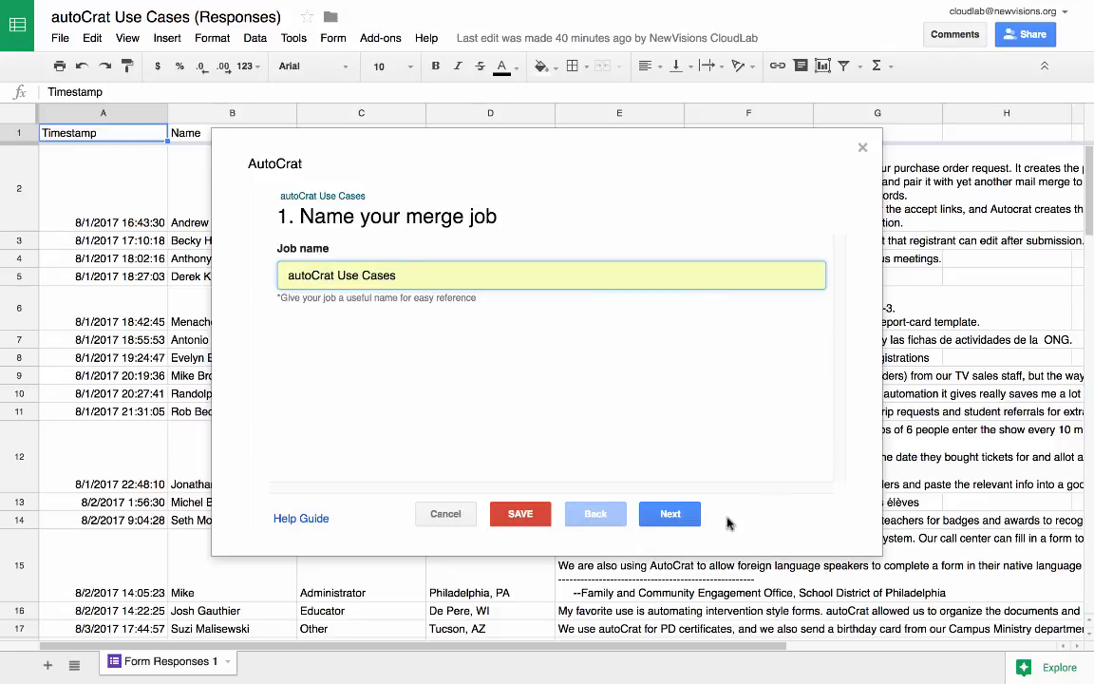
left_click(691, 515)
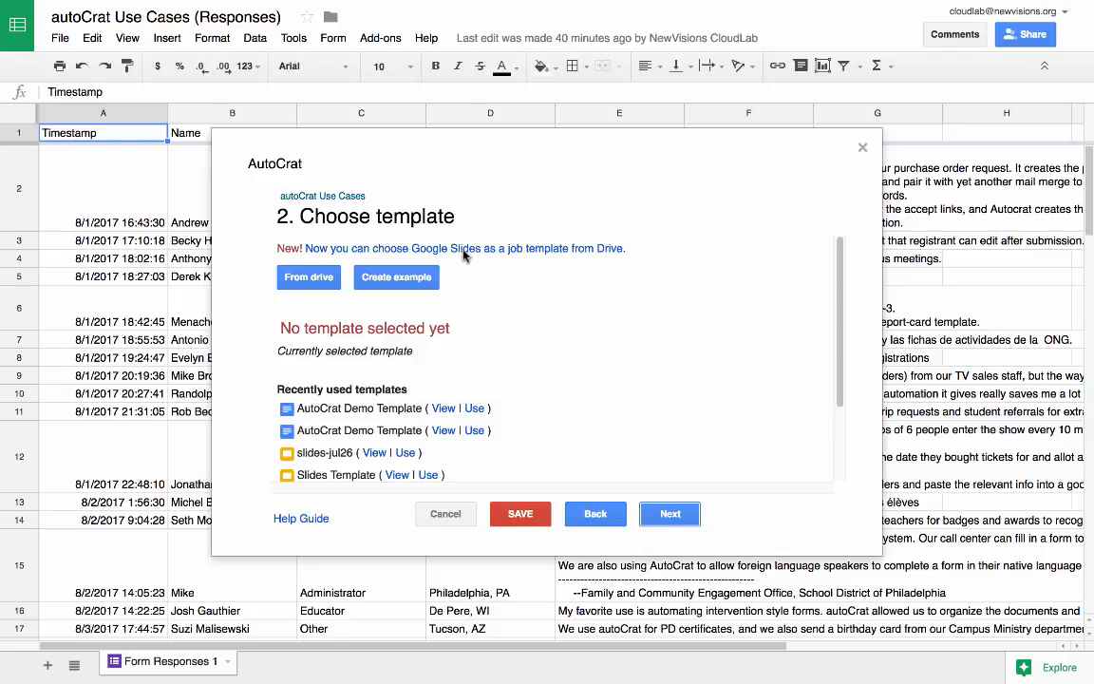
Choose the "autoCrat - Slides Feature Release Template" presentation from Drive as the job's template and continue to data mapping.
left_click(317, 277)
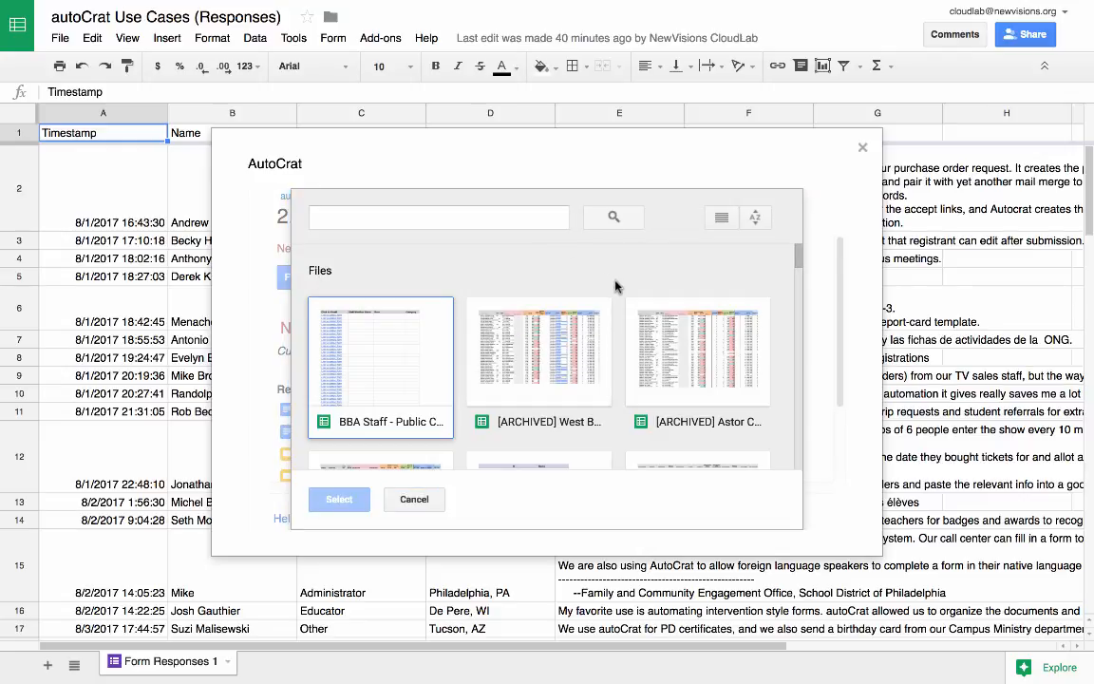
scroll(646, 317, "down", 5)
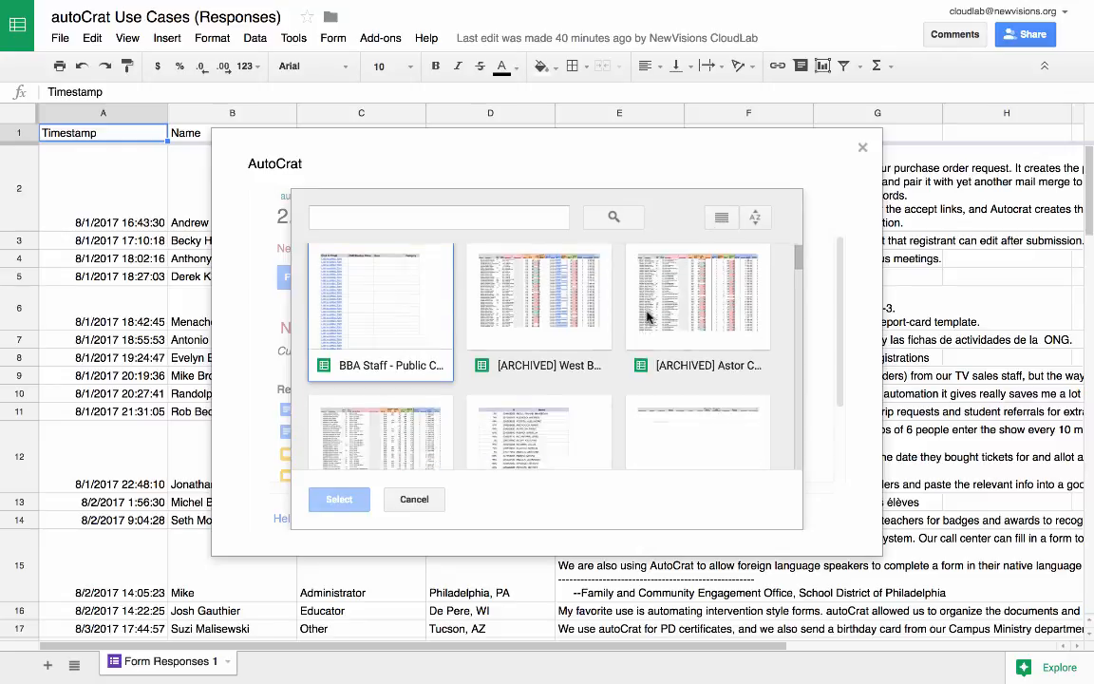
scroll(647, 317, "down", 10)
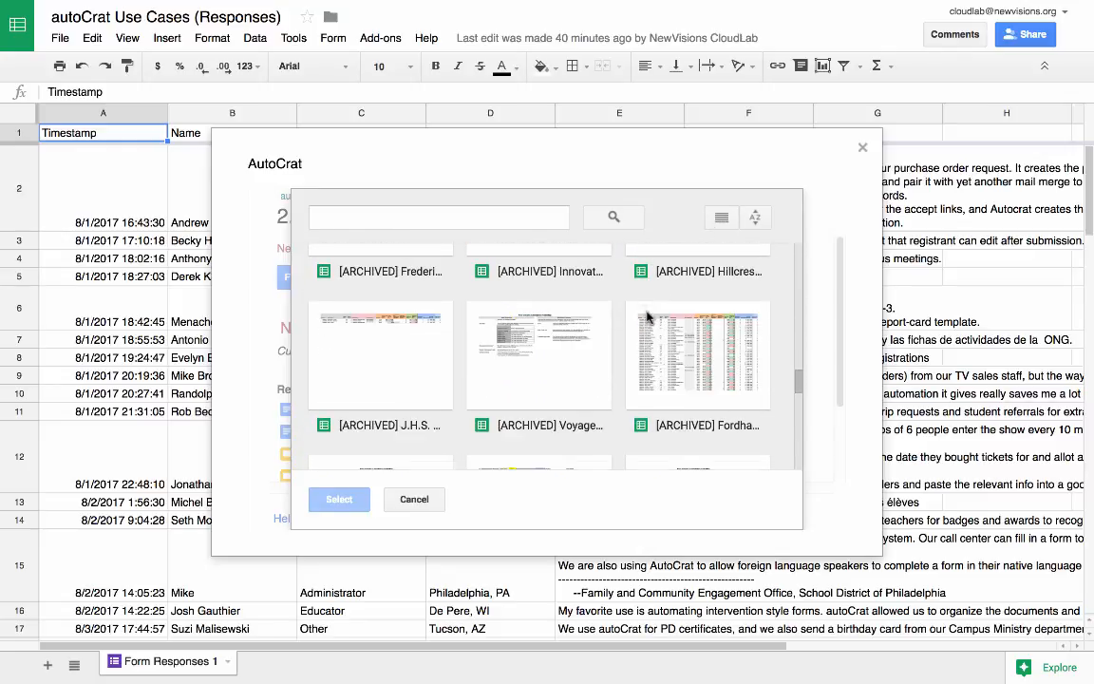
scroll(646, 317, "up", 3)
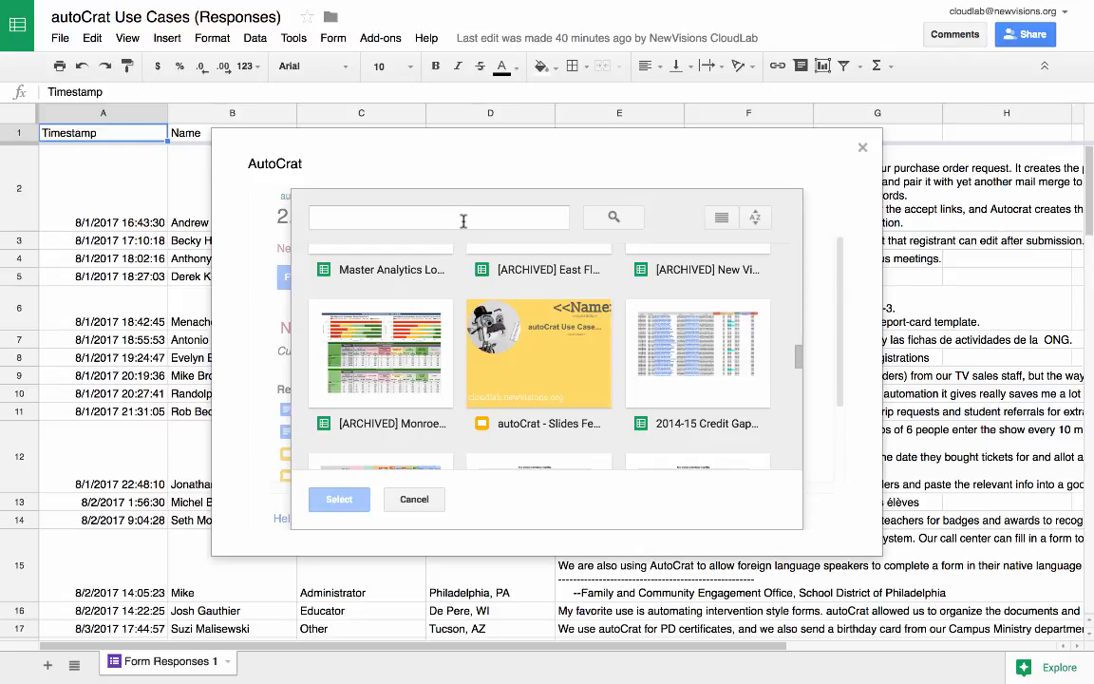
left_click(495, 363)
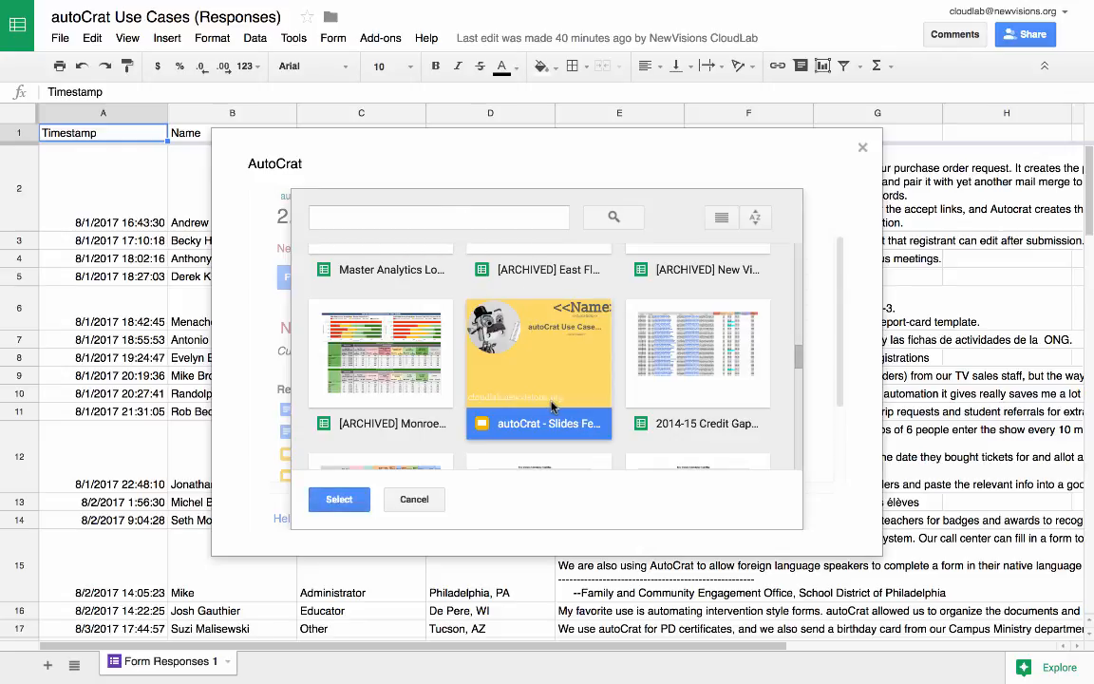
left_click(343, 495)
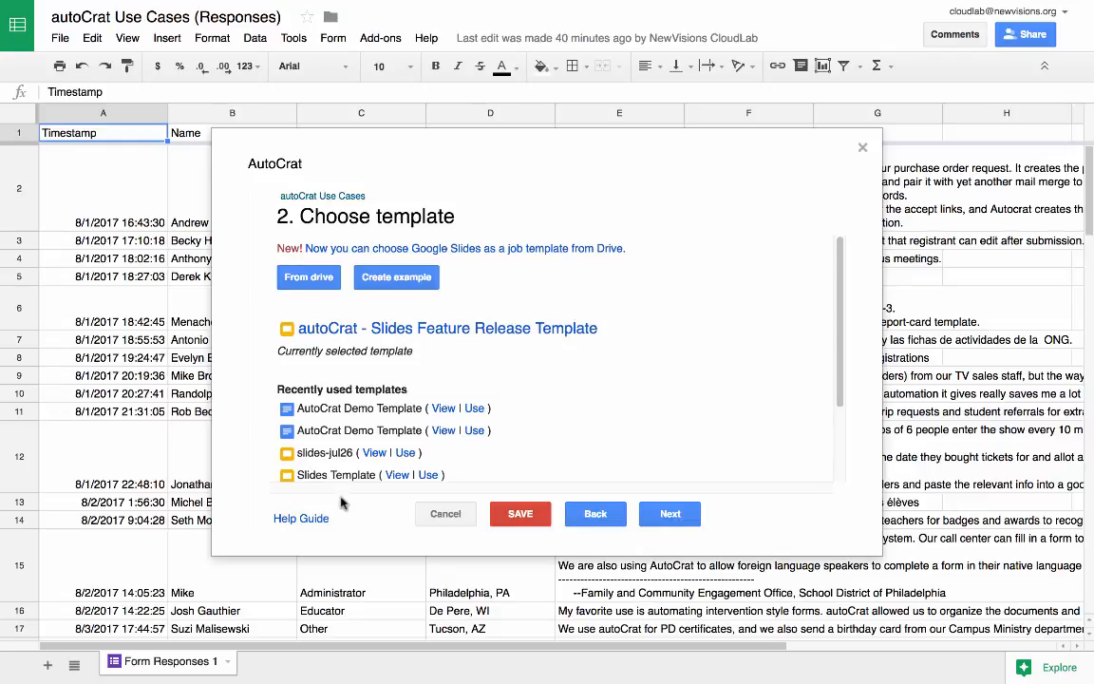
left_click(668, 514)
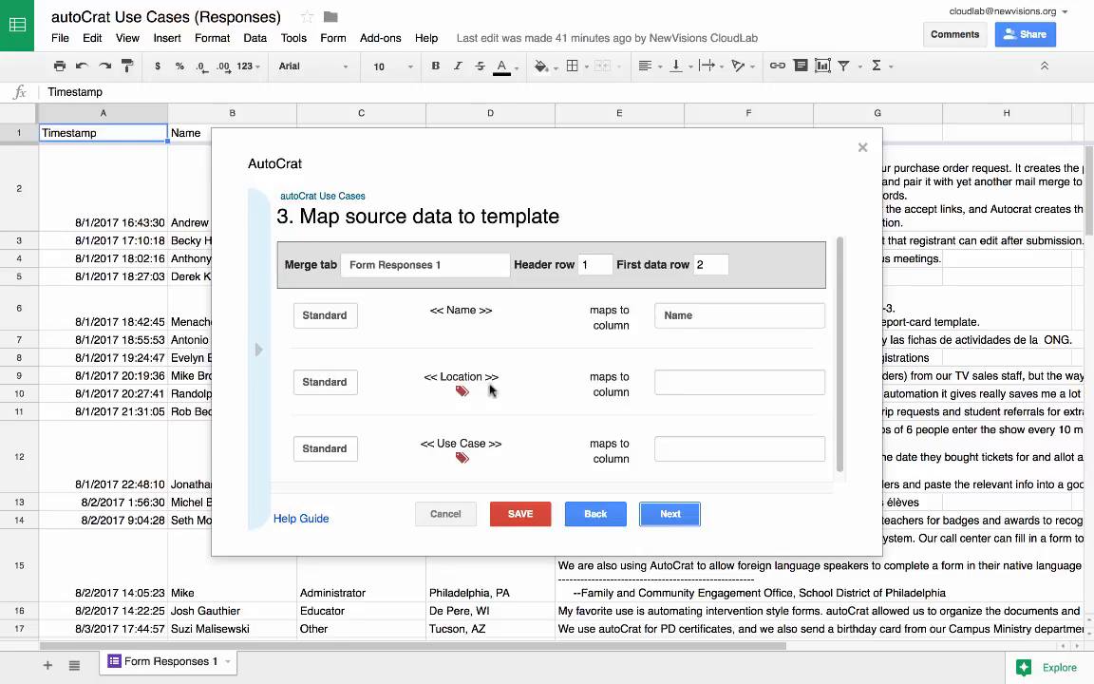
Map the Location tag to "Where are you from?" and the Use Case tag to "Your autoCrat Use Case", and continue to file settings.
left_click(690, 384)
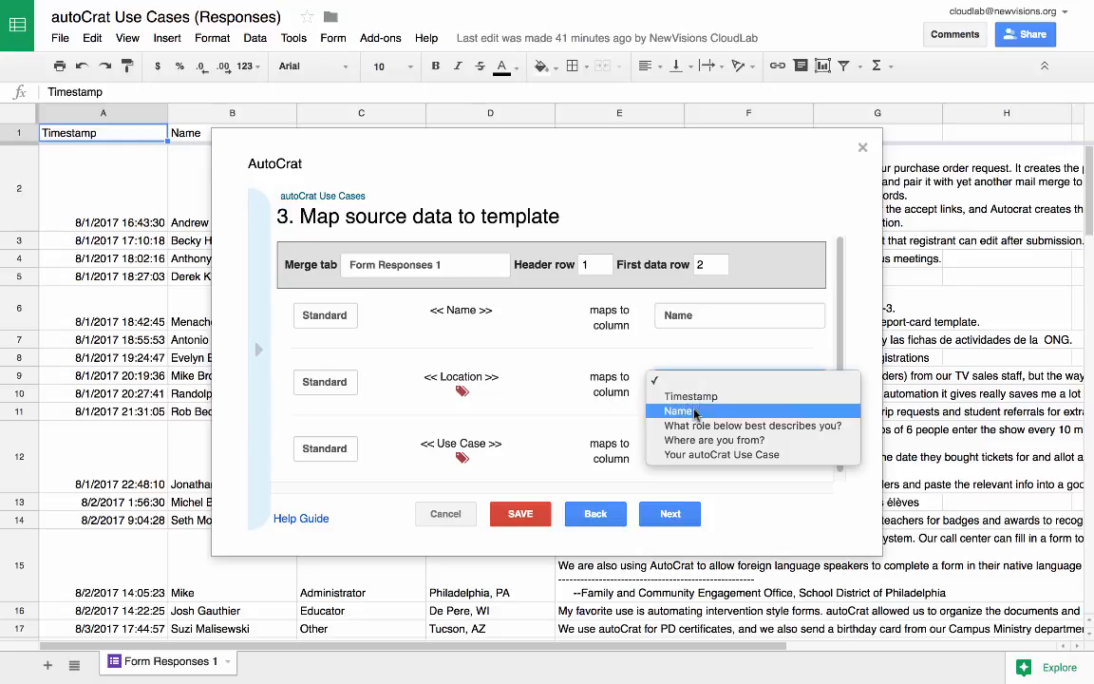
left_click(698, 440)
scroll(603, 444, "down", 1)
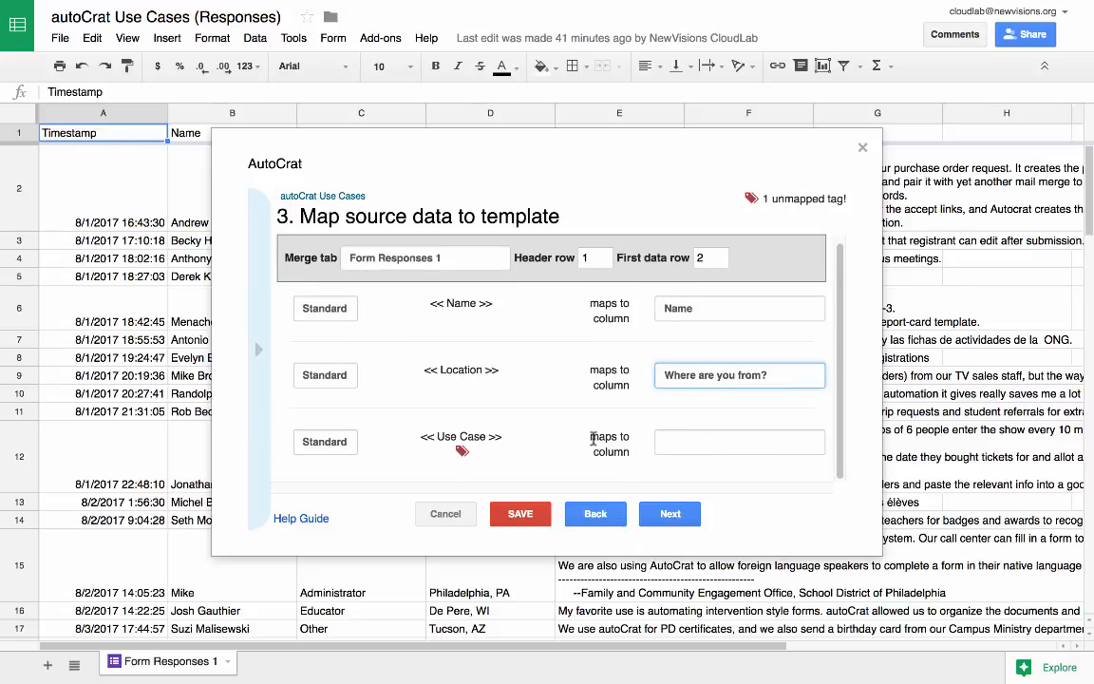
left_click(707, 449)
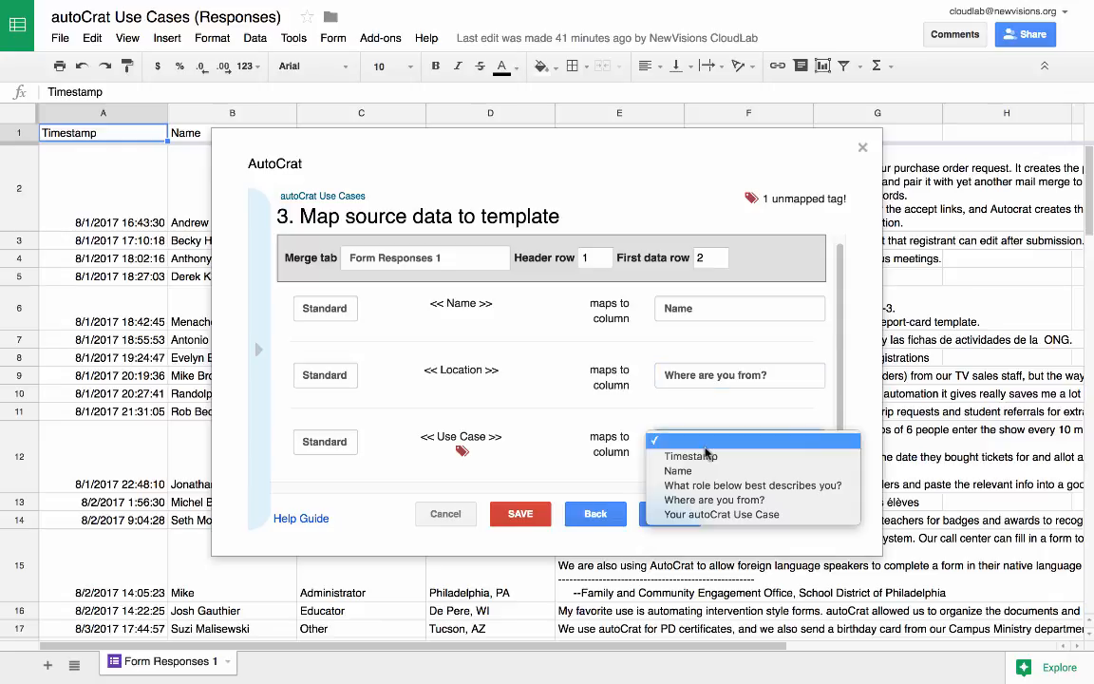
left_click(707, 514)
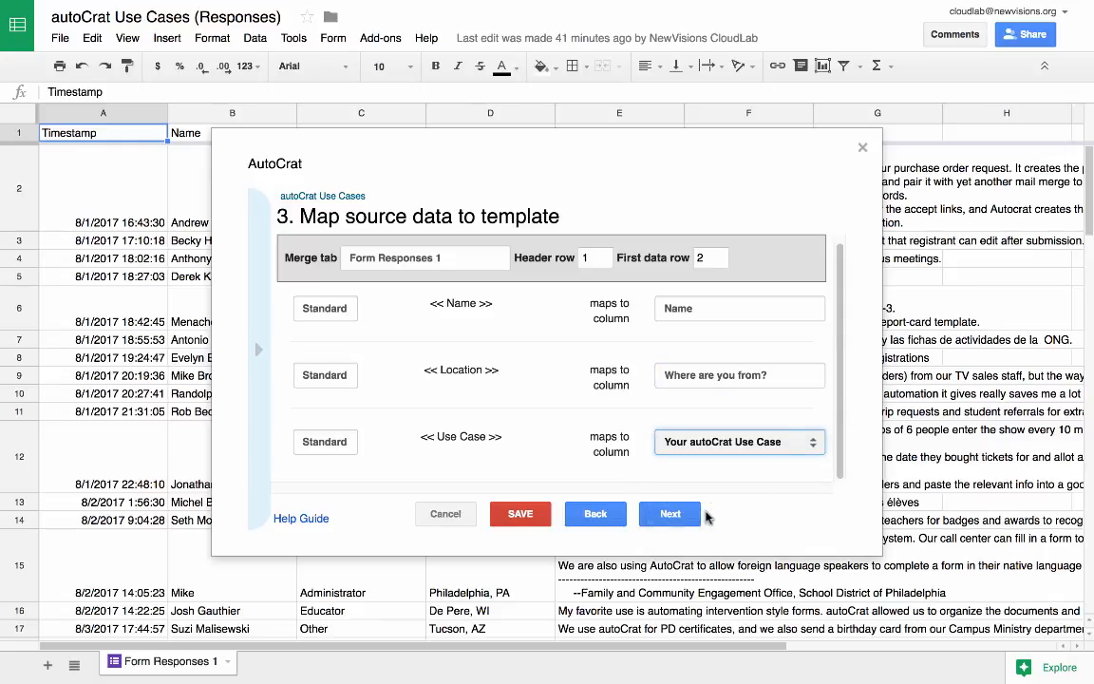
left_click(671, 513)
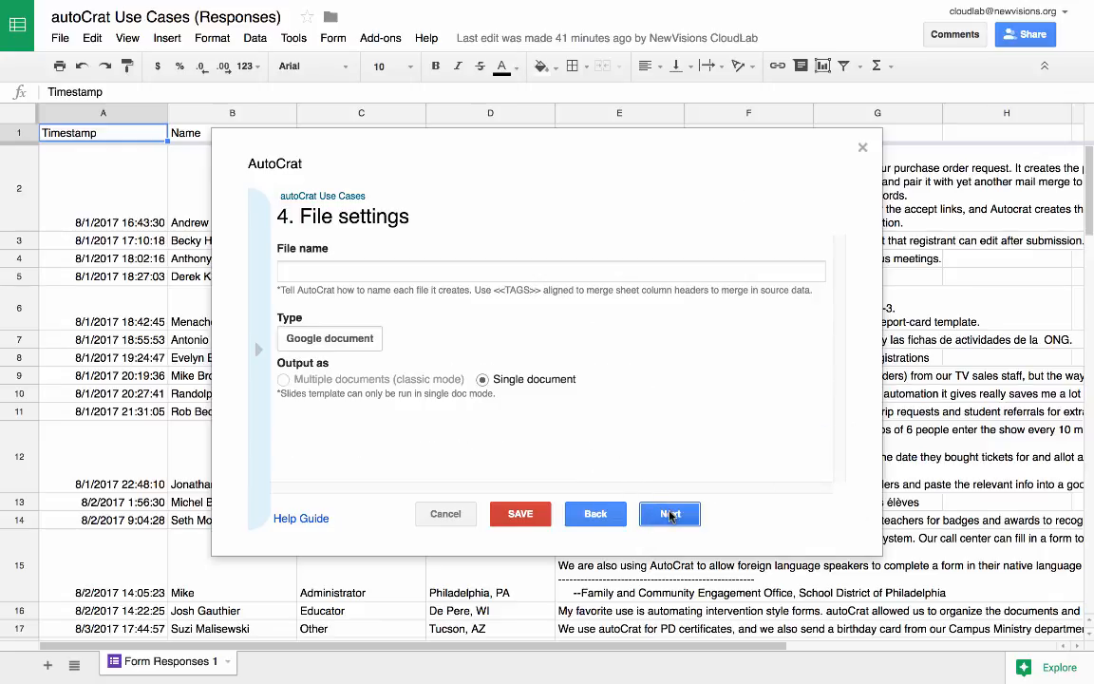
Name the output file "autoCrat Use Cases", keep its type as Google document, and continue to the destination folder.
left_click(538, 270)
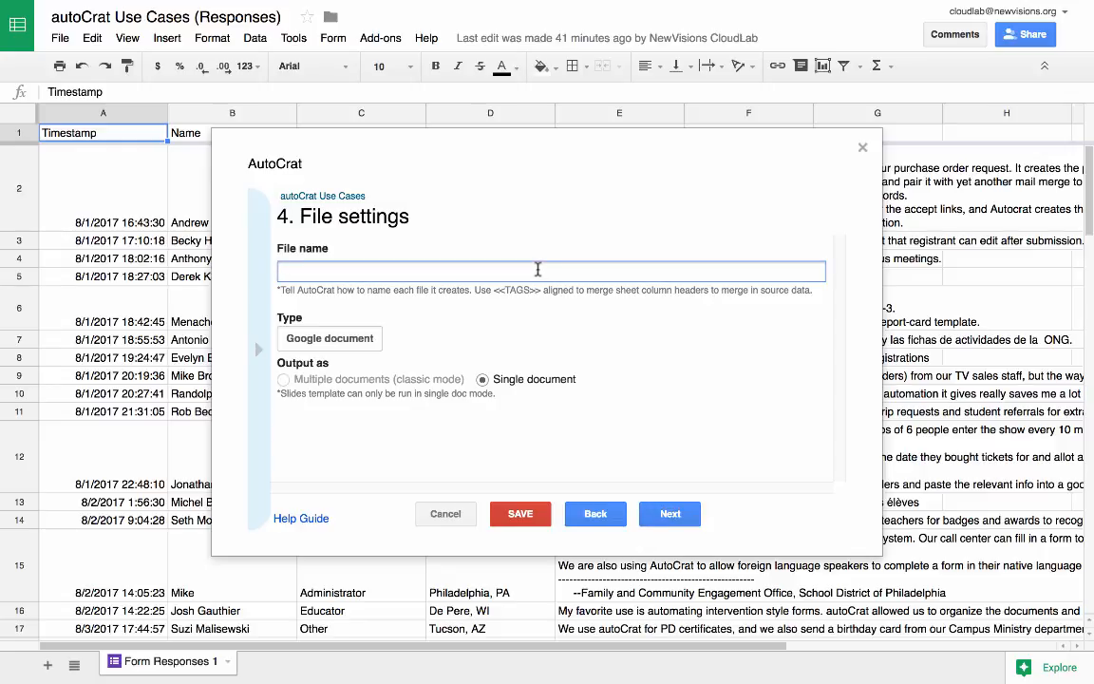
type("autoCrat Use Cases")
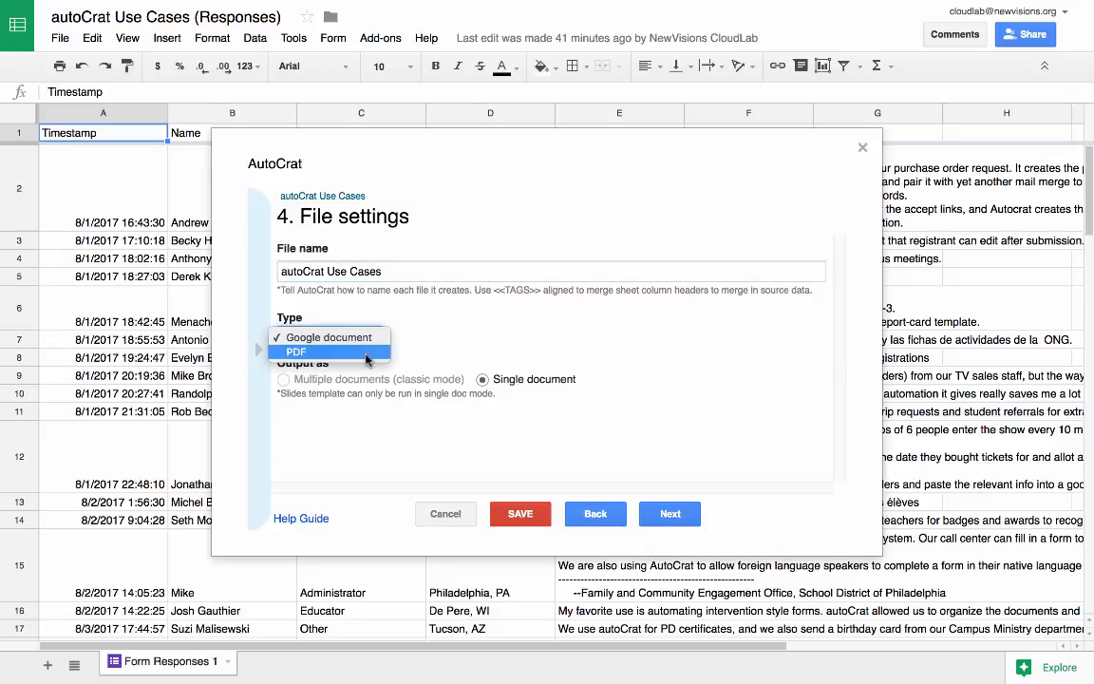
left_click(476, 339)
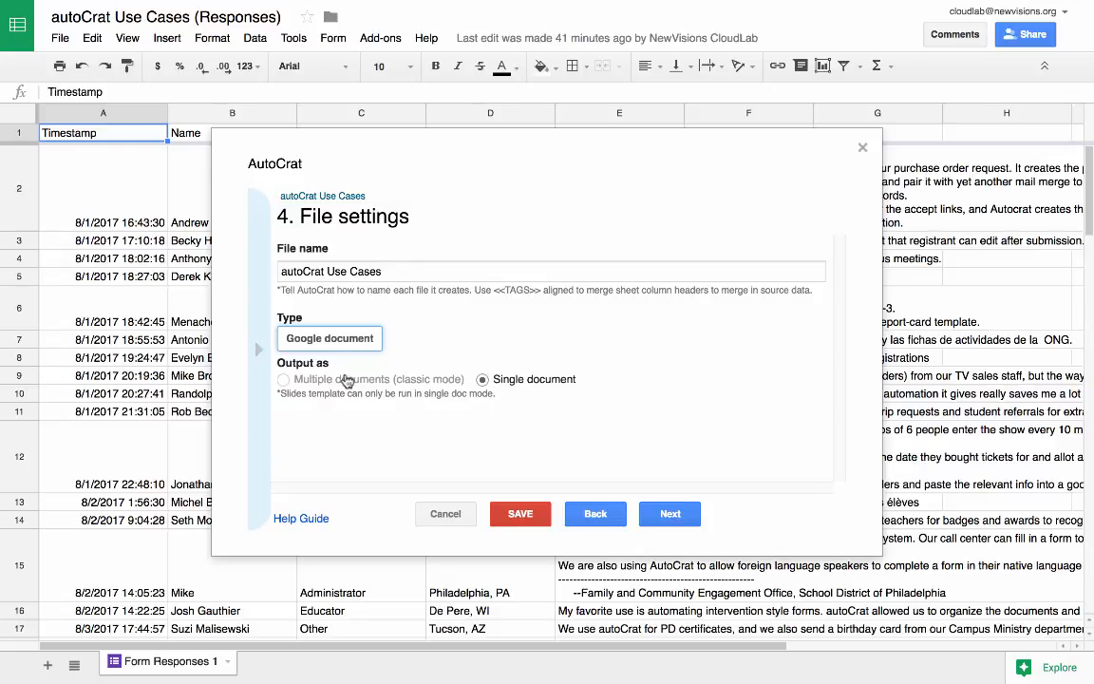
left_click(676, 514)
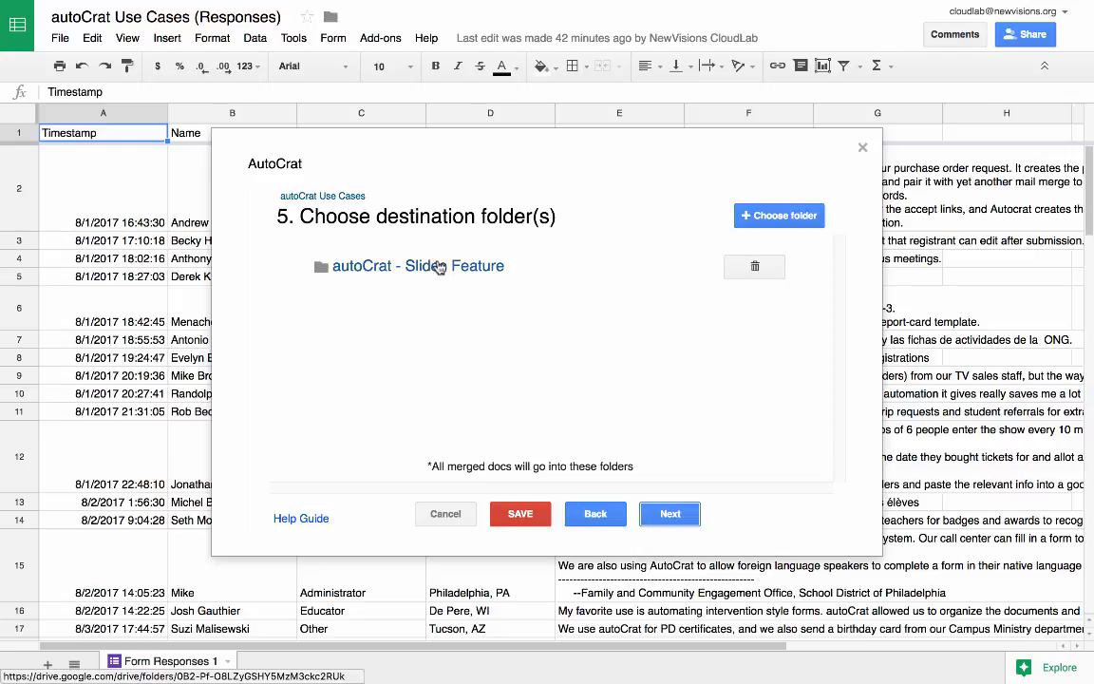
Accept the "autoCrat - Slides Feature" destination folder and skip the optional dynamic folder reference.
left_click(669, 514)
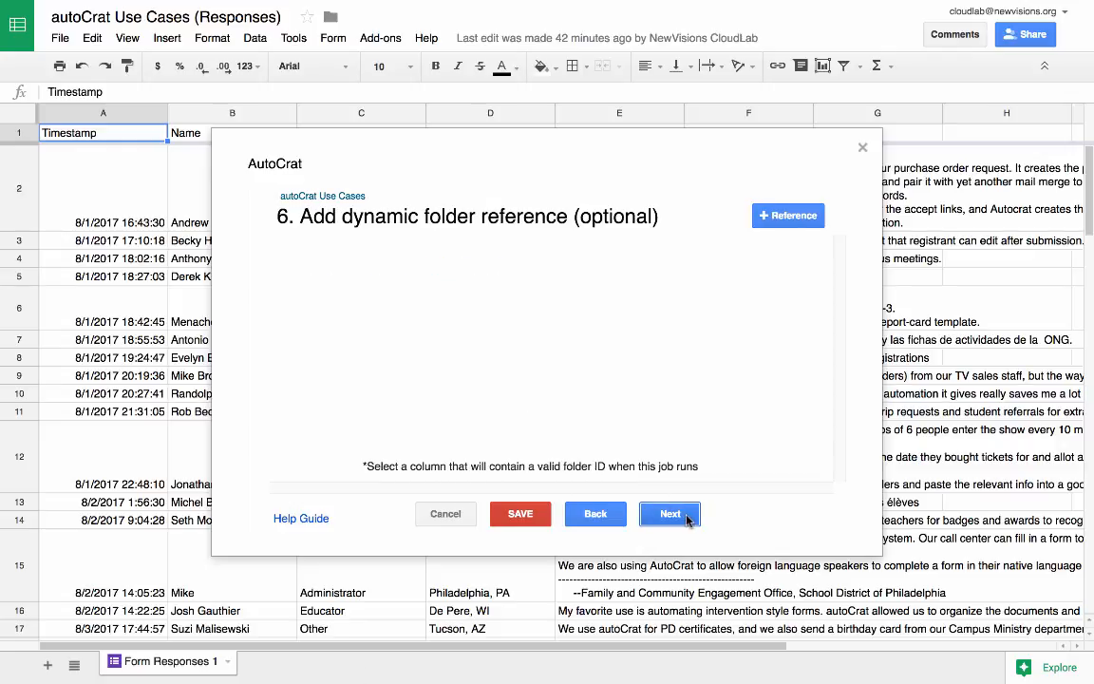
left_click(670, 514)
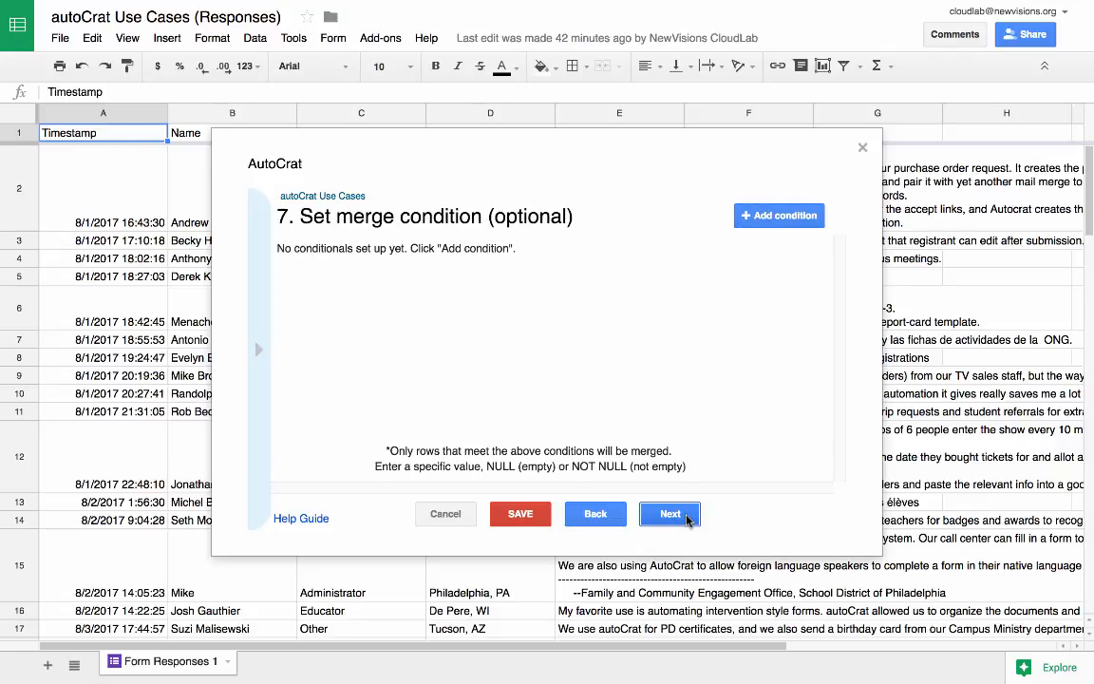
Skip the merge condition, leave document sharing and both the form and time triggers at No, and save the job.
left_click(670, 514)
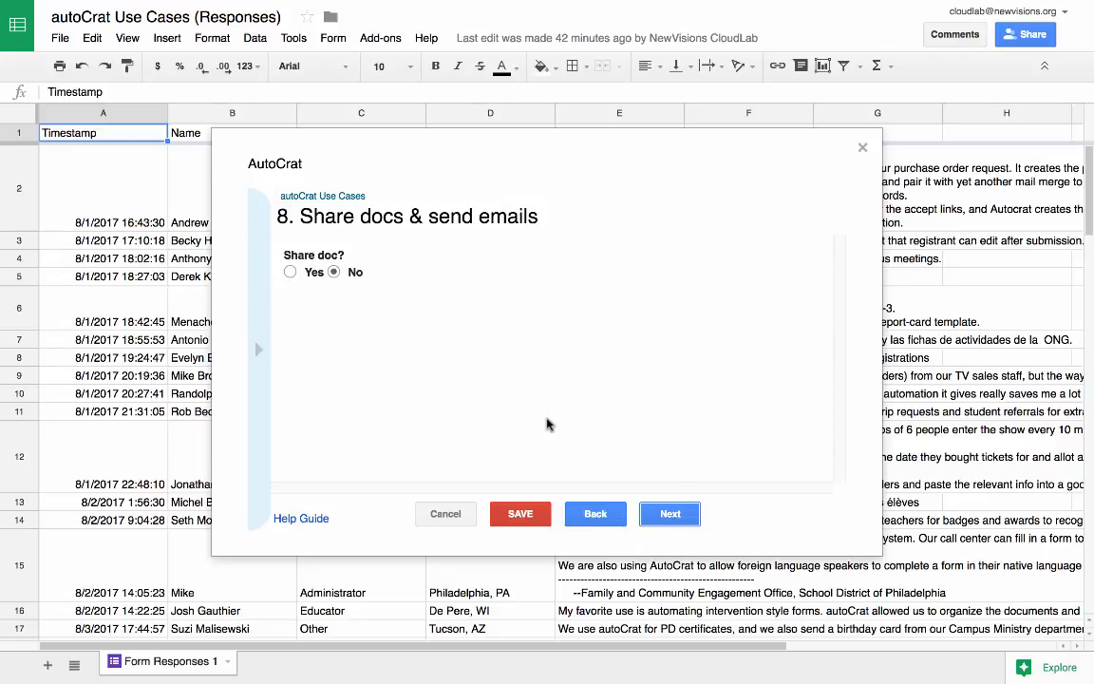
left_click(668, 513)
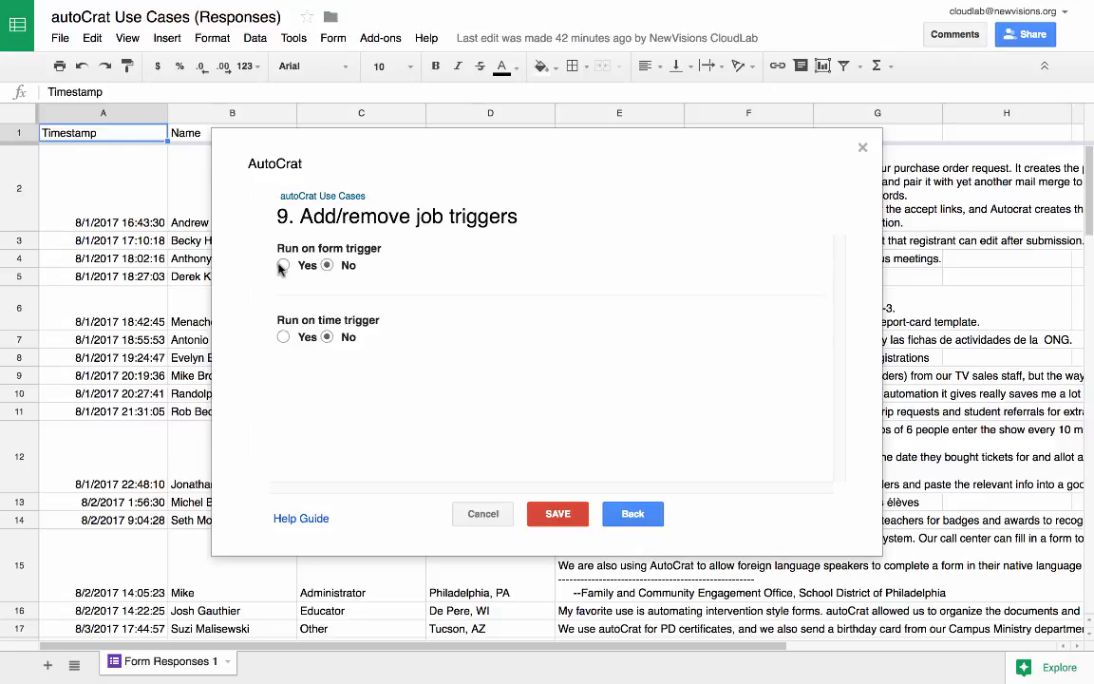
left_click(564, 517)
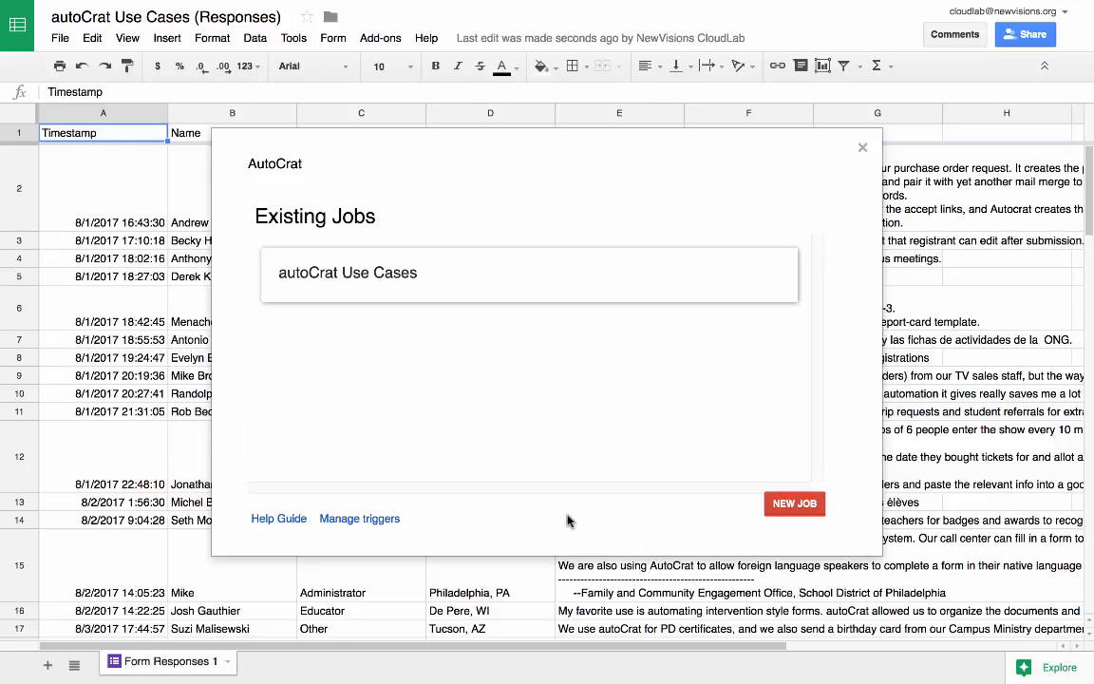
Run the "autoCrat Use Cases" job and close the AutoCrat dialog once the merge finishes.
mouse_move(581, 278)
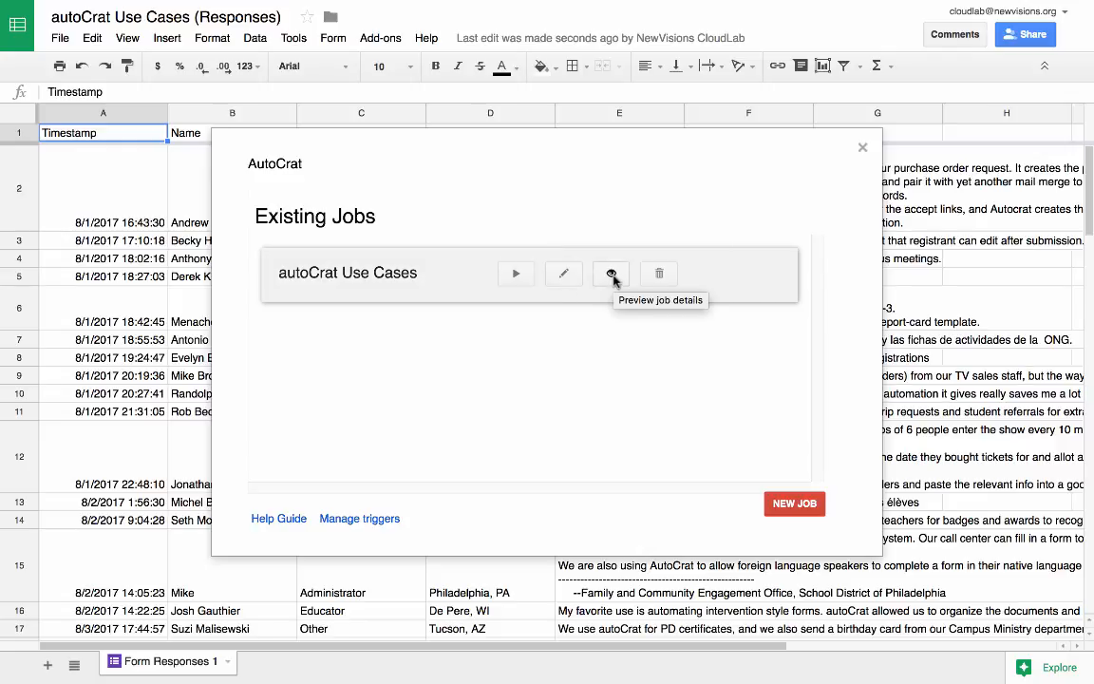
left_click(516, 275)
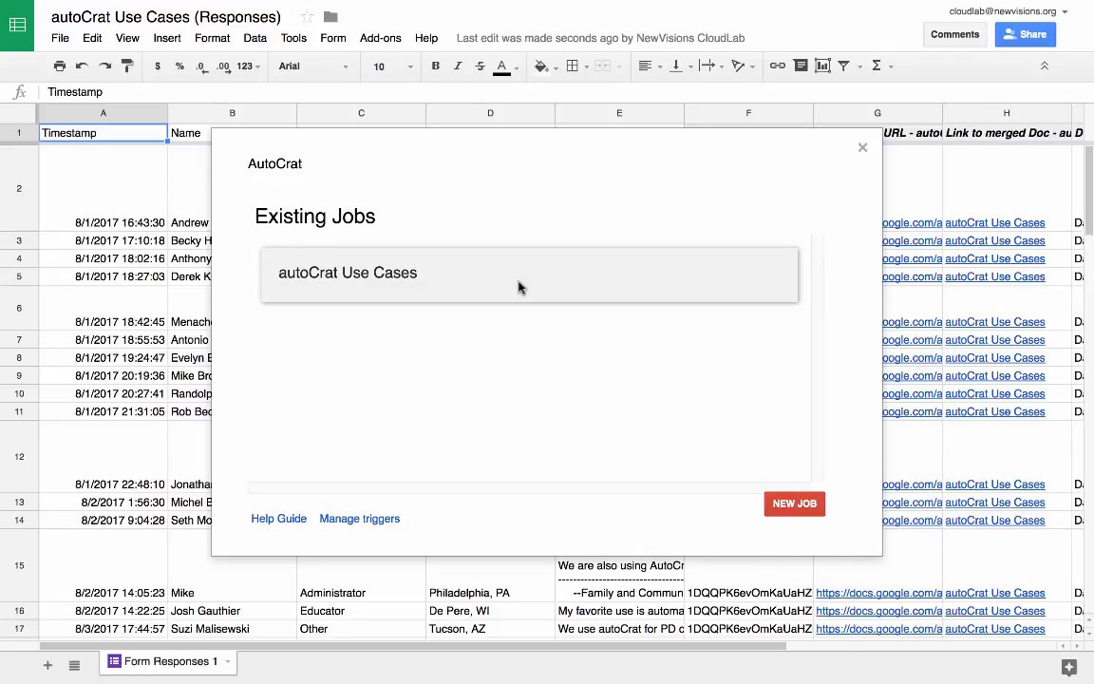
left_click(862, 150)
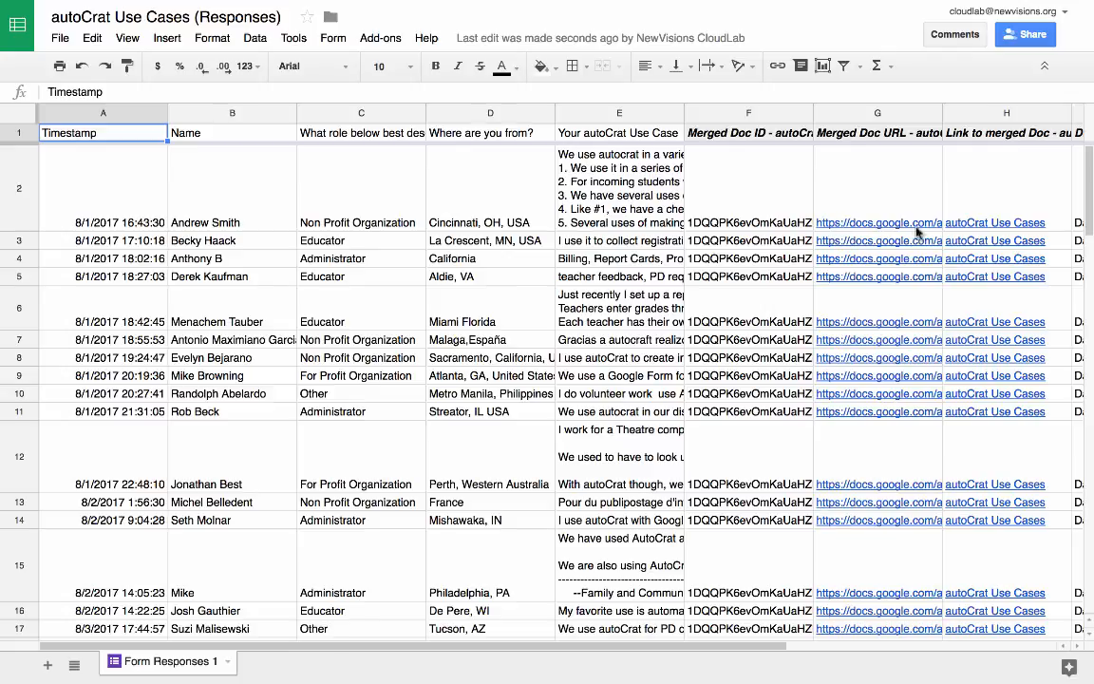
Look over the use case responses in the first rows and open the merged presentation from the row 2 "autoCrat Use Cases" link.
mouse_move(895, 226)
left_click(611, 190)
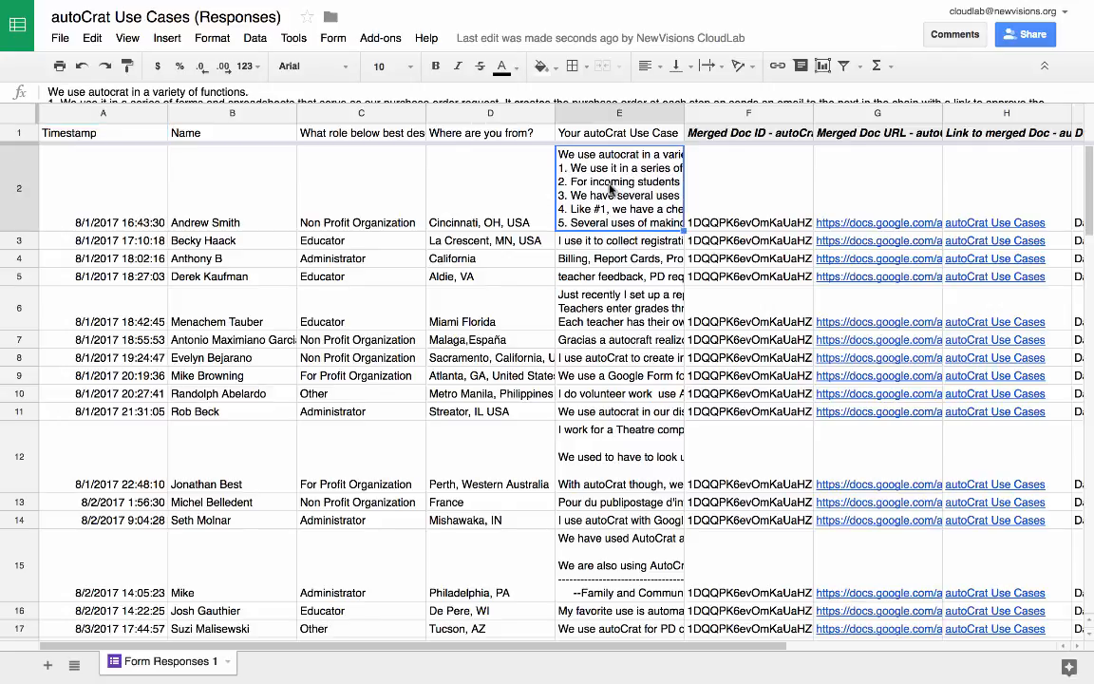
left_click(598, 241)
left_click(600, 259)
left_click(598, 295)
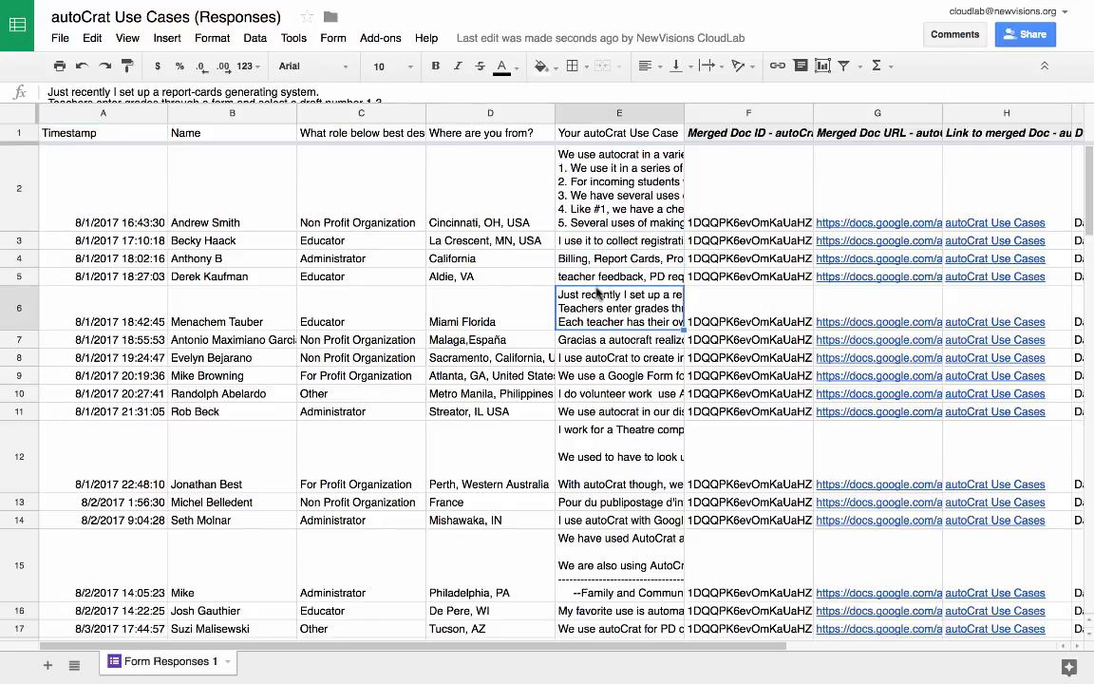
left_click(997, 226)
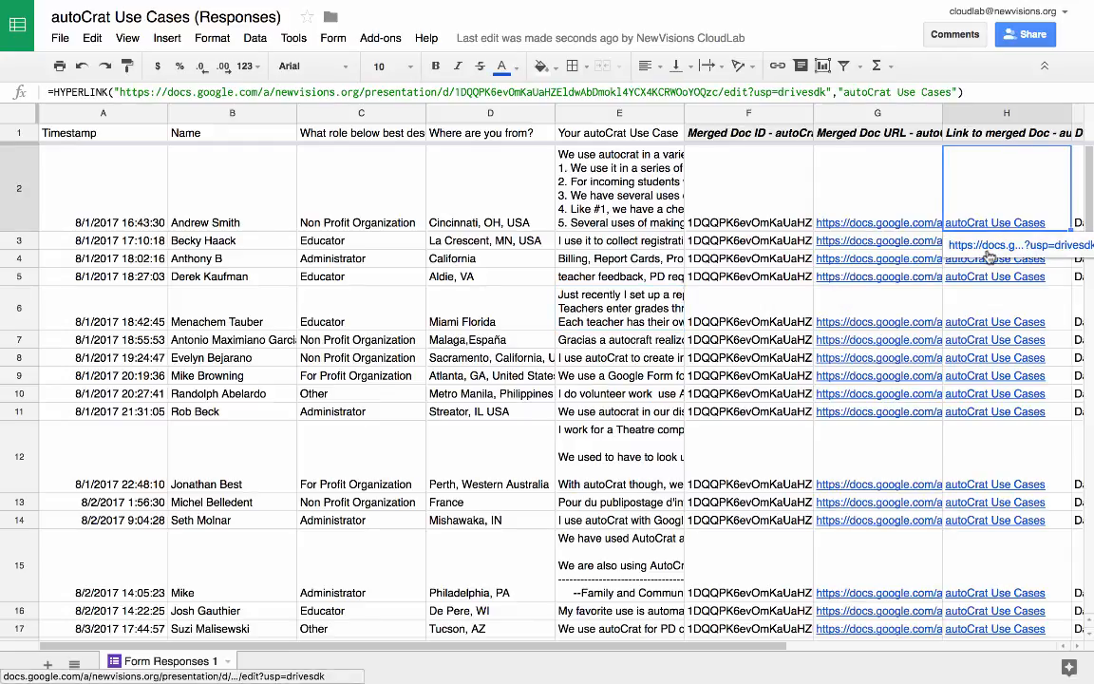
left_click(990, 246)
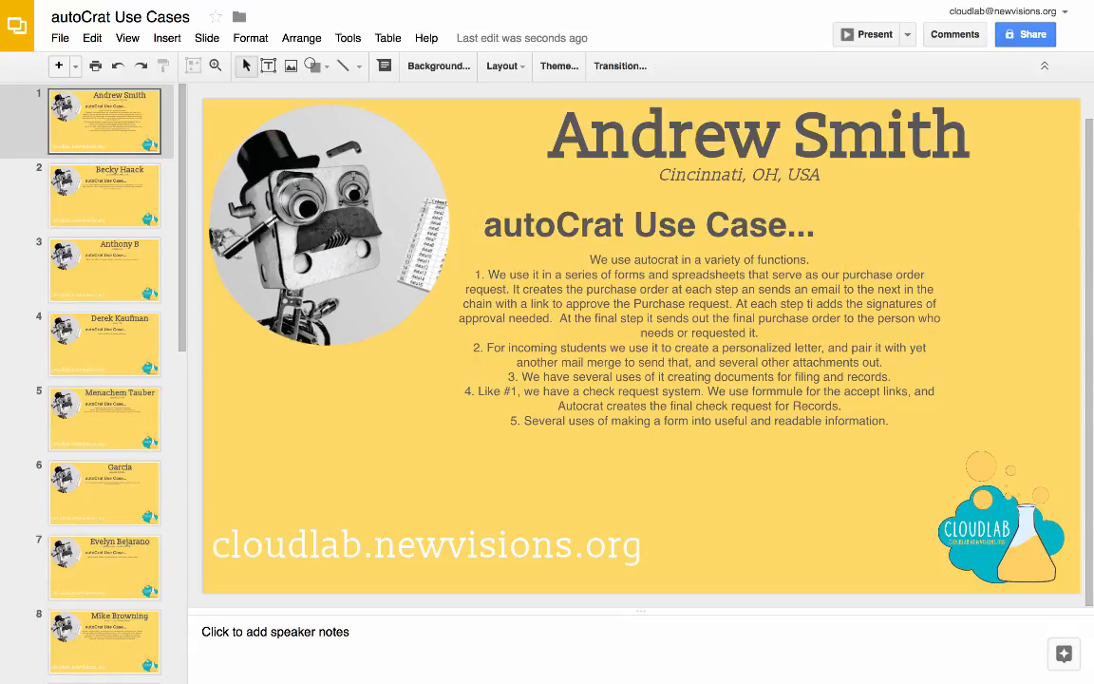
Page through the merged presentation from slide 1 to slide 10, checking each slide's name, location and use case text.
key("Down")
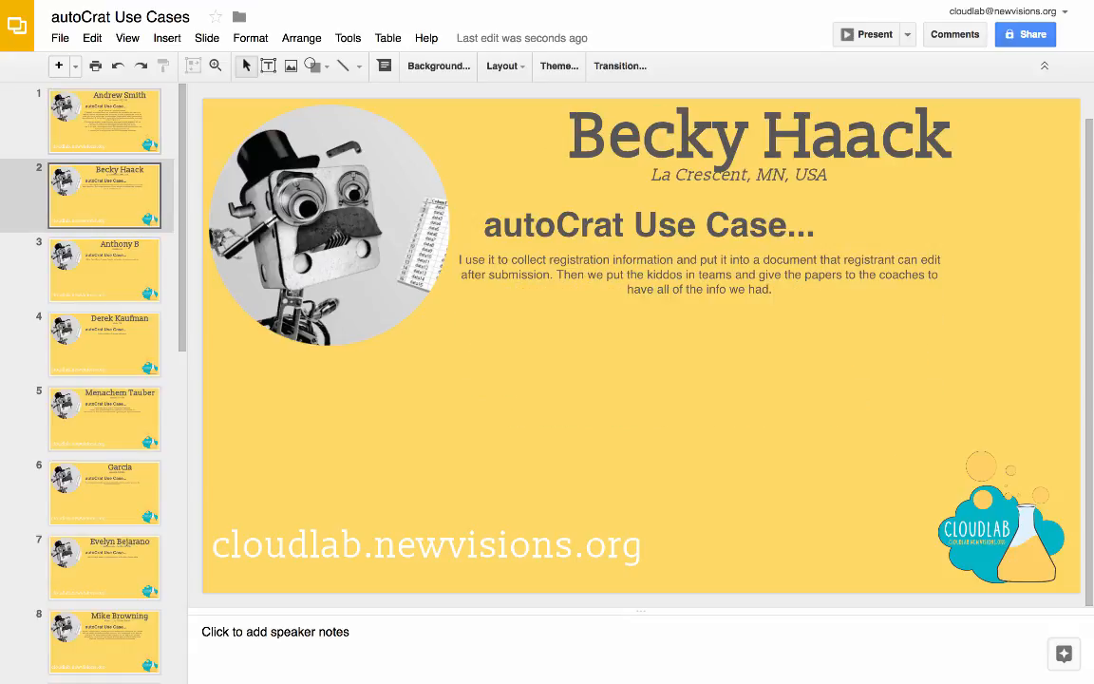
key("Down")
key("Down")
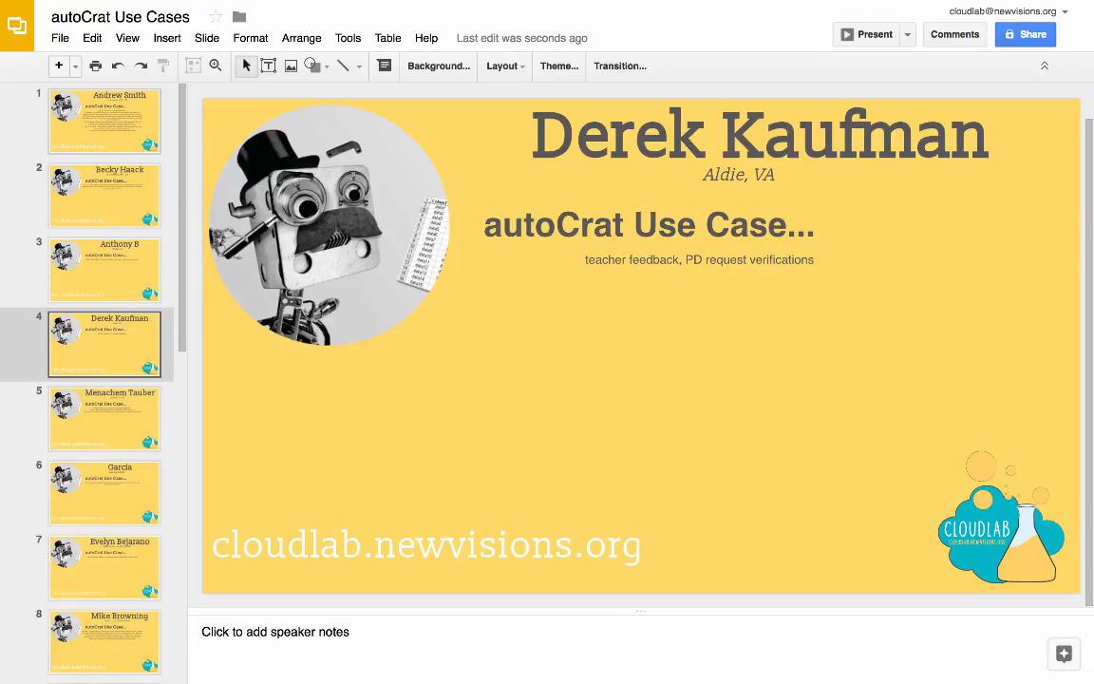
key("Down")
key("Down")
key("Down")
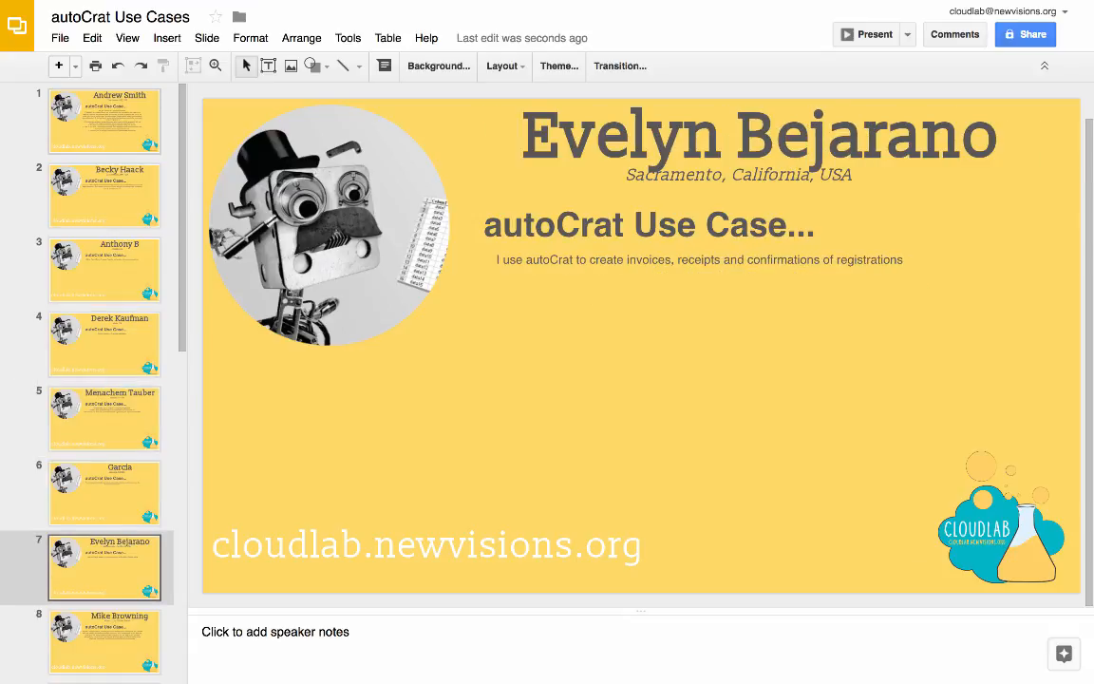
key("Down")
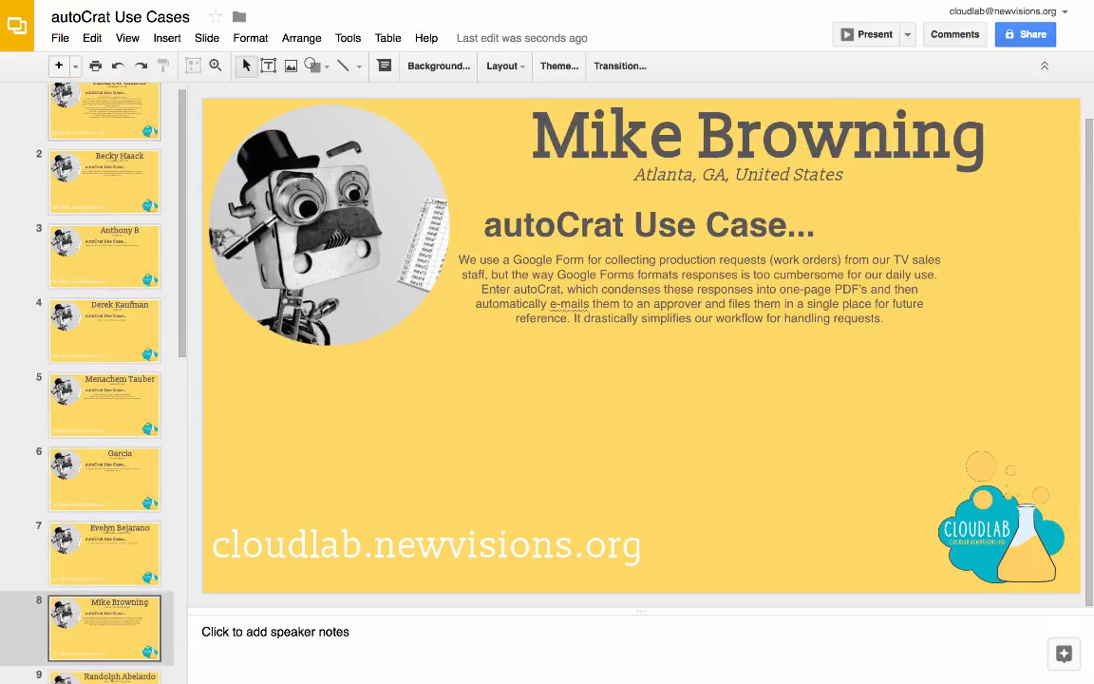
key("Down")
key("Down")
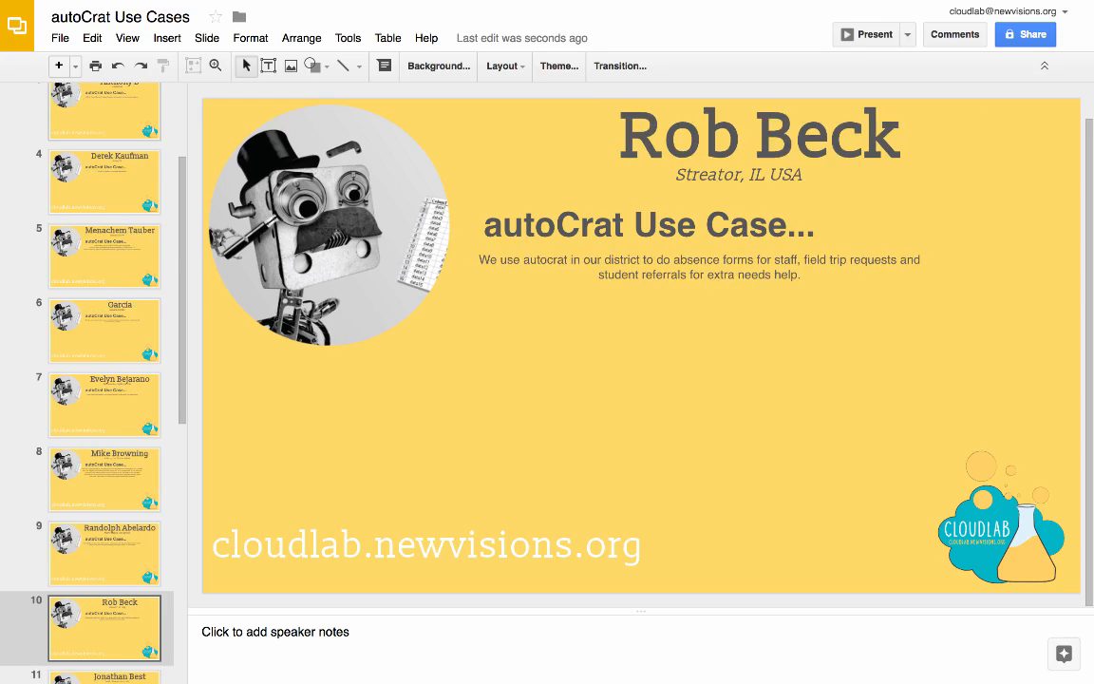